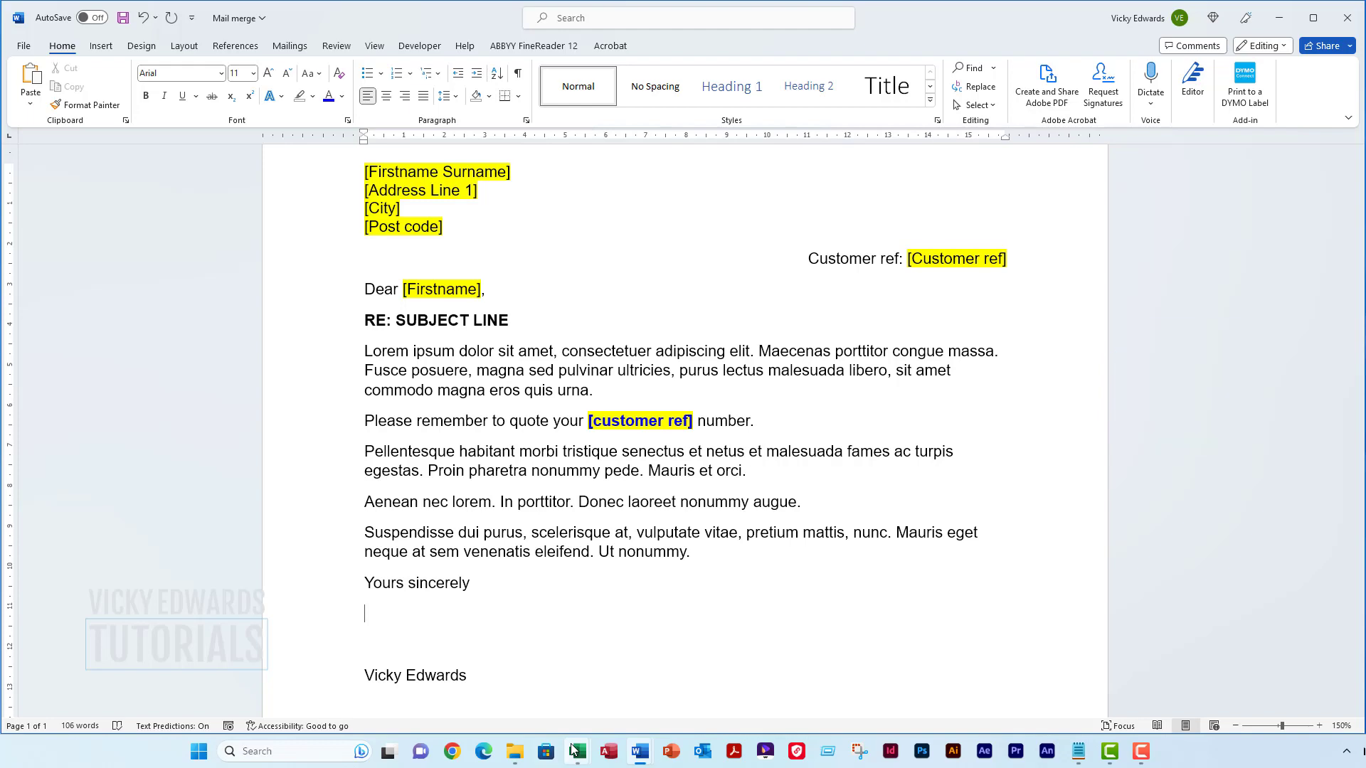
Switch to the Names and addresses workbook in Excel and close it, saving its changes
mouse_move(576, 750)
left_click(691, 689)
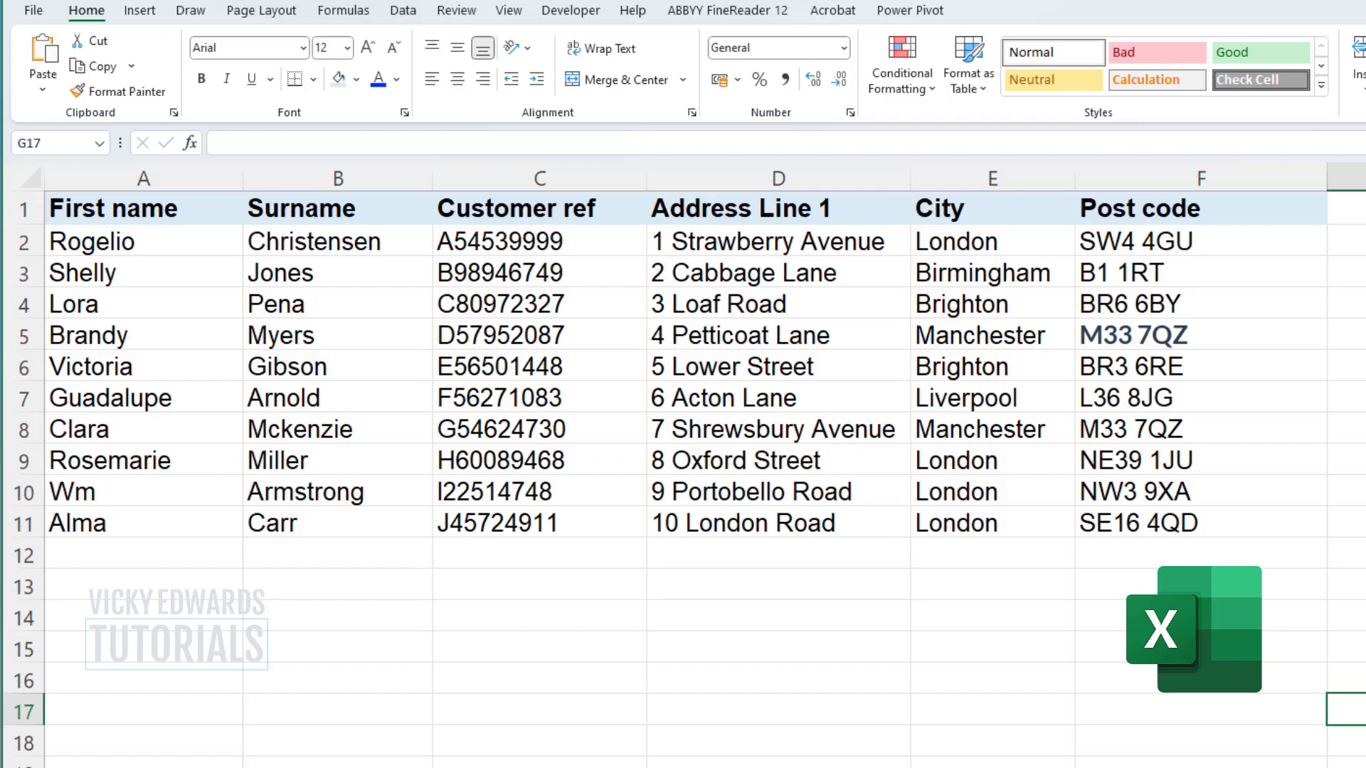
left_click(33, 11)
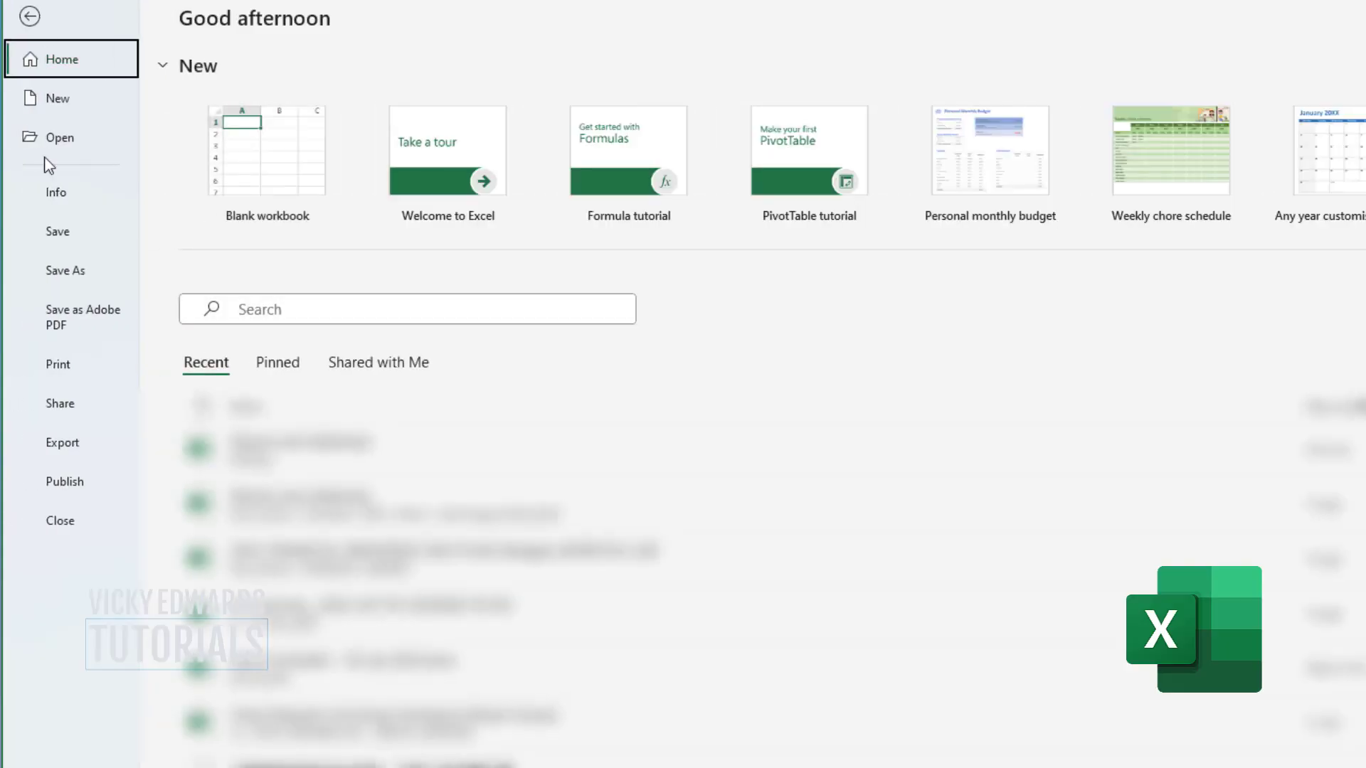
left_click(69, 525)
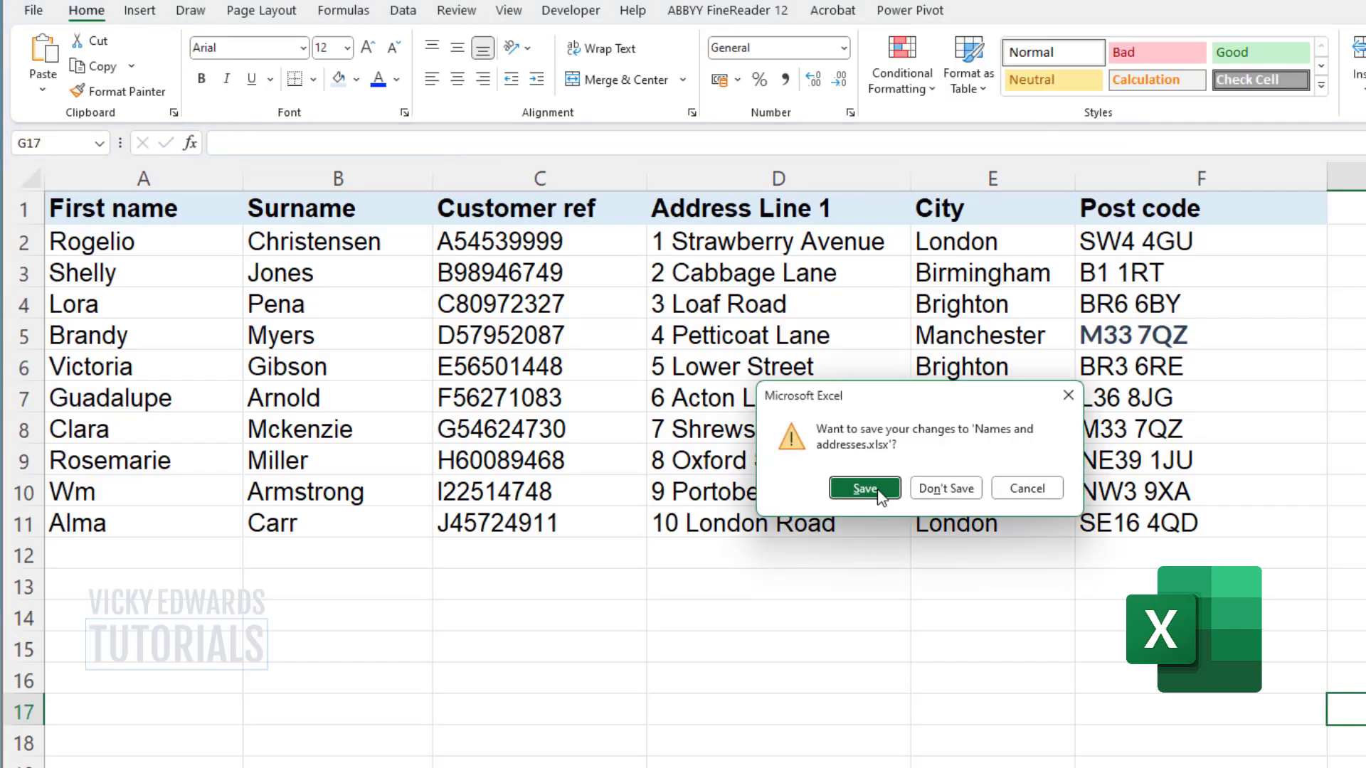
left_click(875, 488)
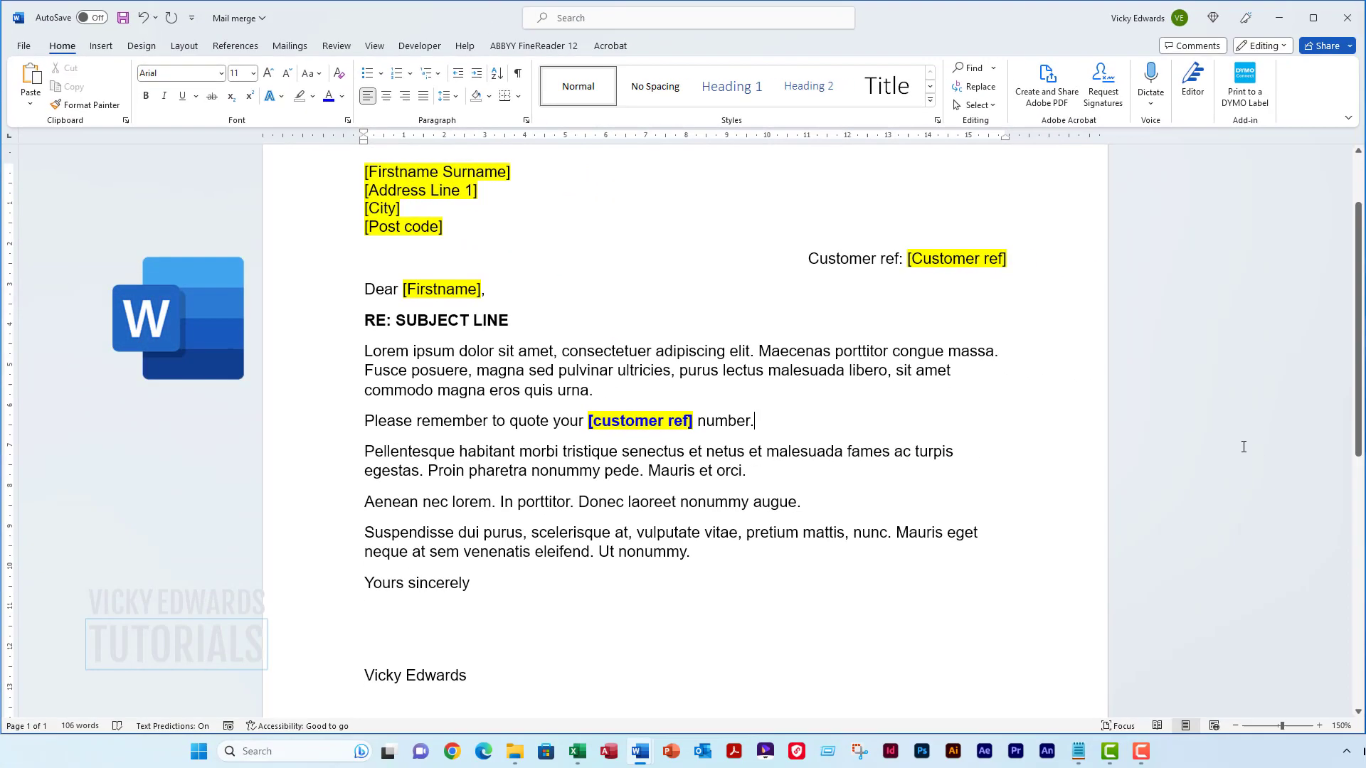
In the Word letter, start the Step-by-Step Mail Merge Wizard and advance it to the recipient selection stage
scroll(1243, 447, "up", 2)
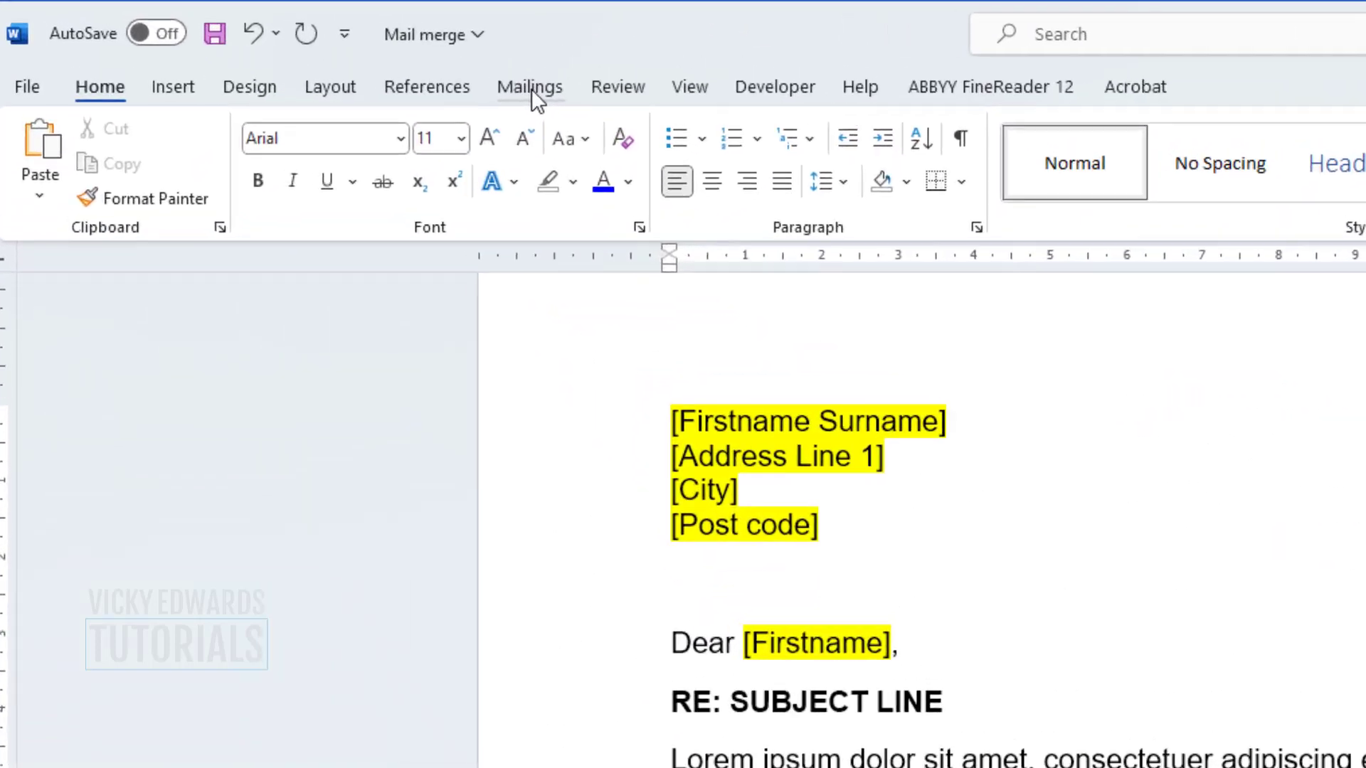
left_click(329, 55)
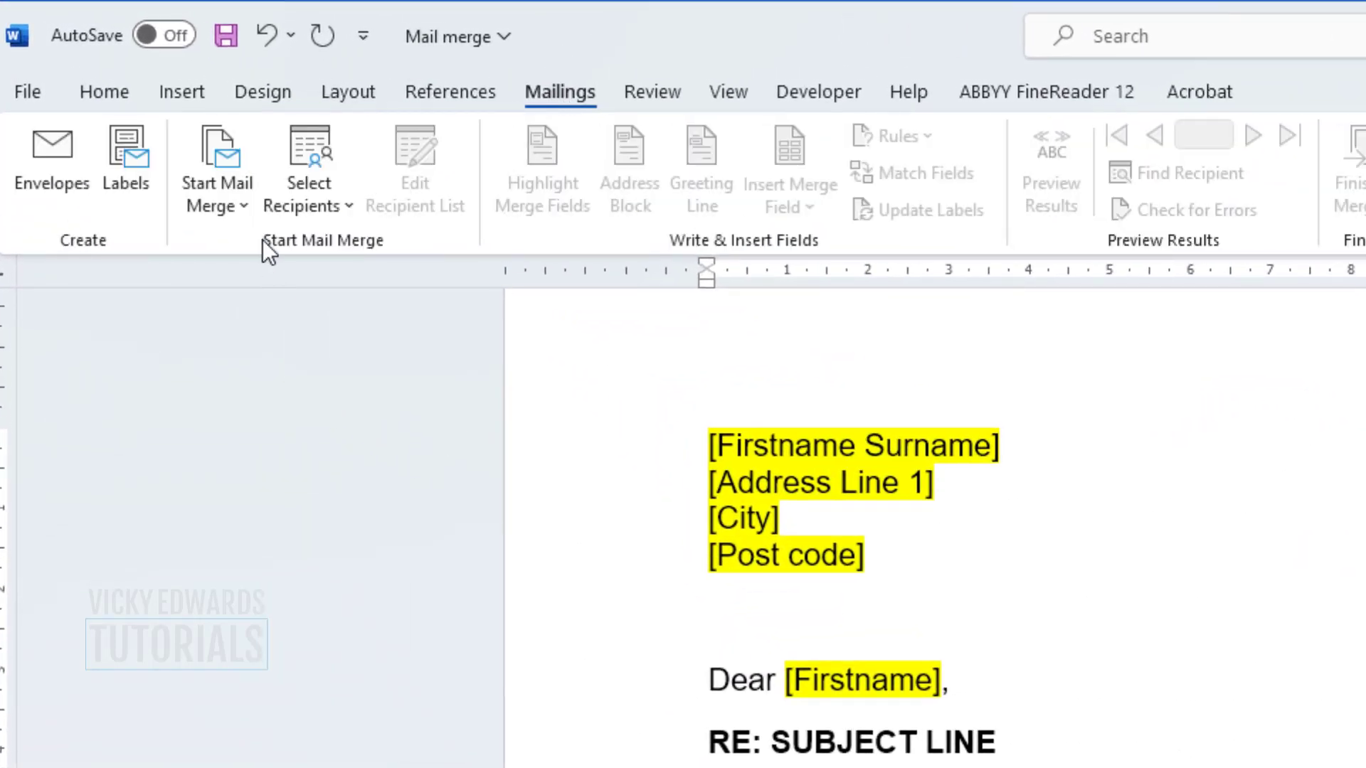
left_click(245, 212)
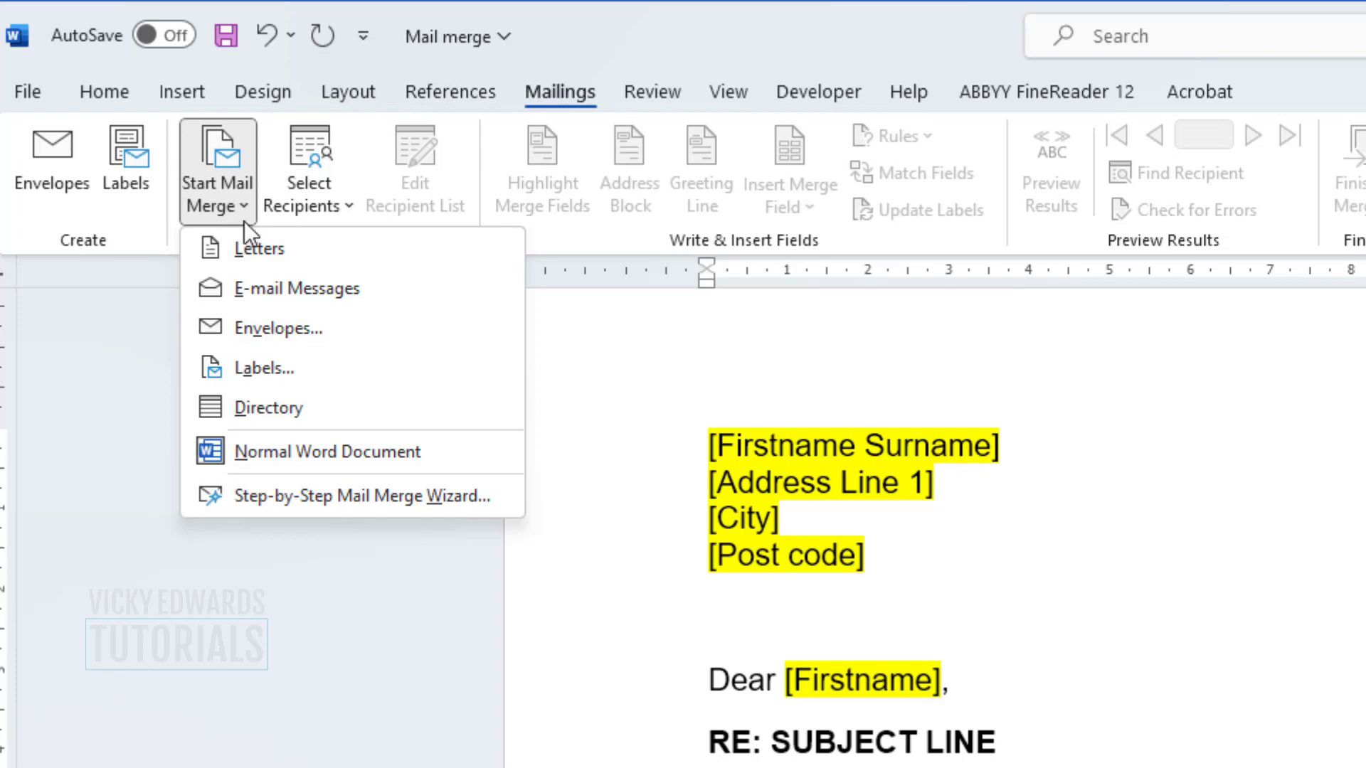
left_click(461, 495)
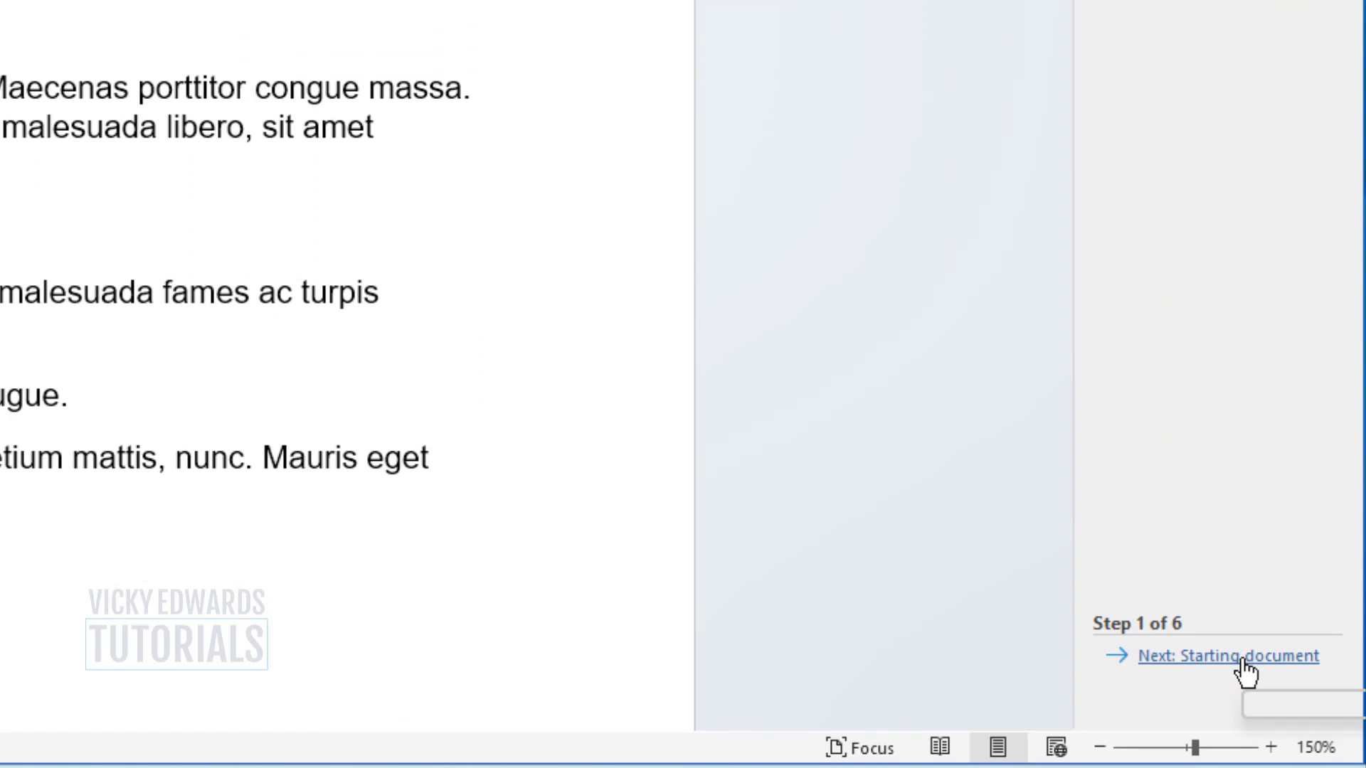
left_click(1244, 658)
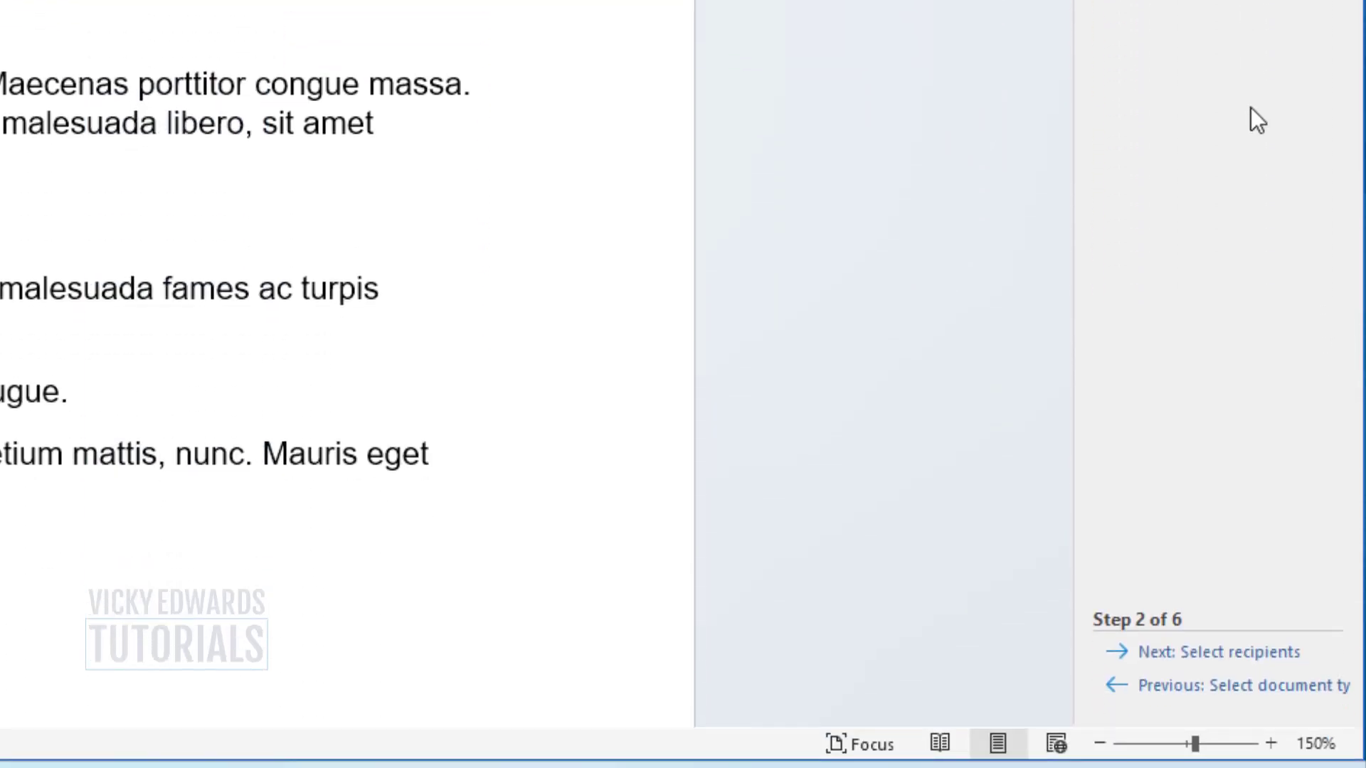
left_click(1248, 651)
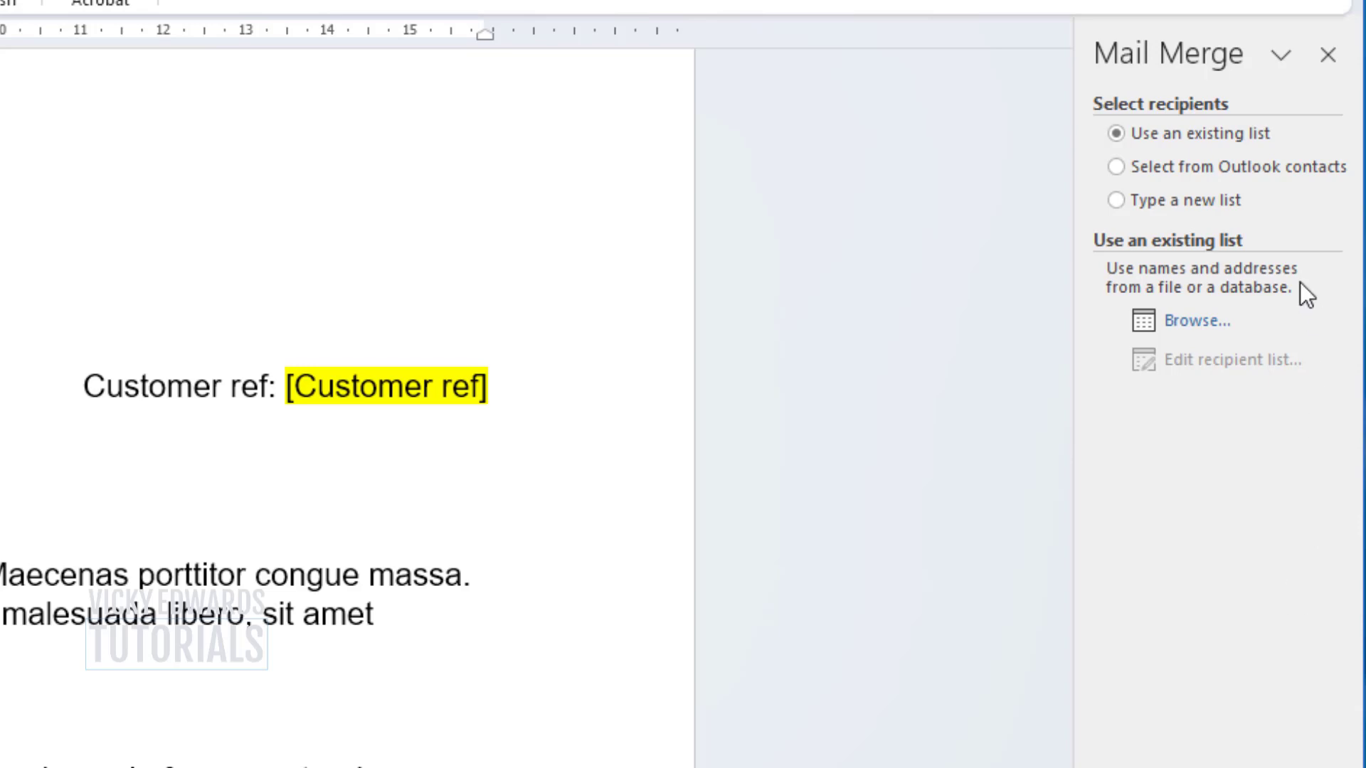
Use Sheet1$ of the Names and addresses workbook as the existing recipient list, with first-row column headers and all recipients included
left_click(1201, 326)
left_click(71, 292)
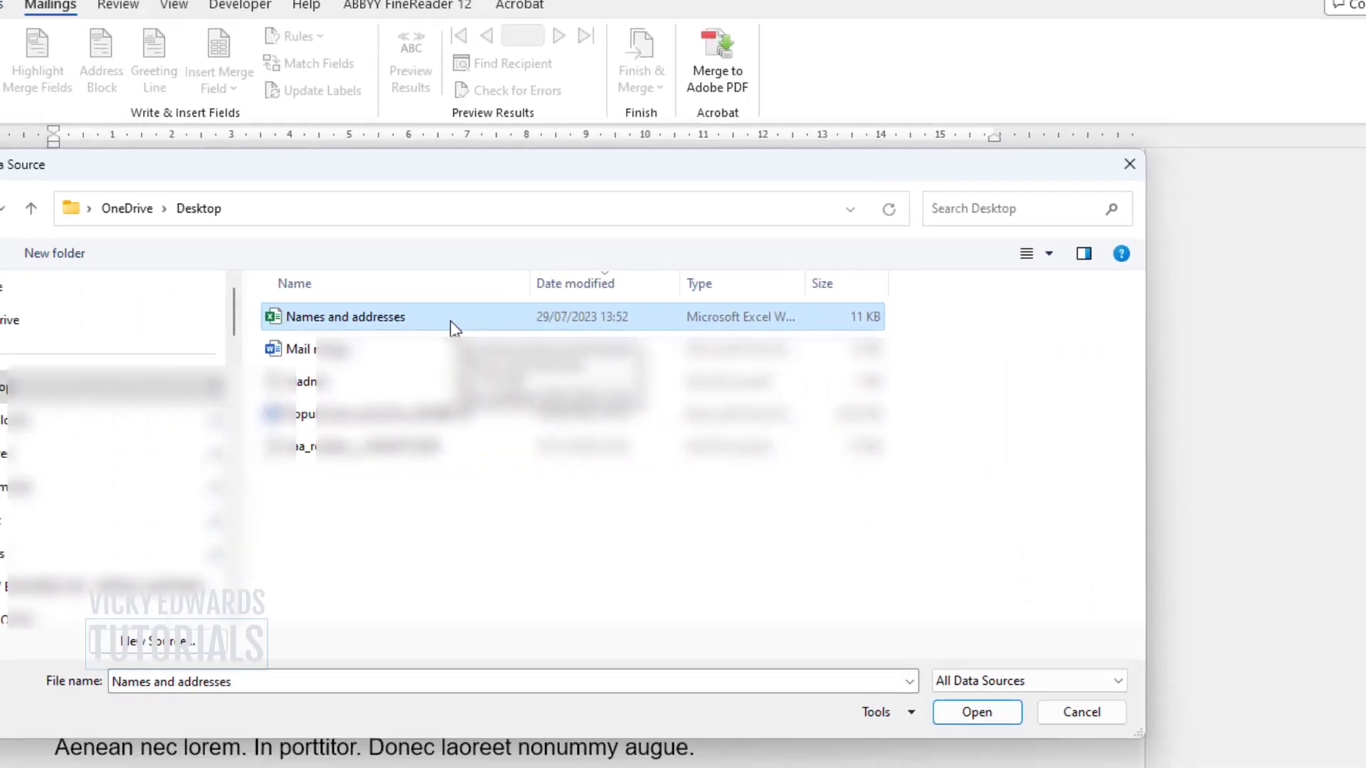
left_click(978, 714)
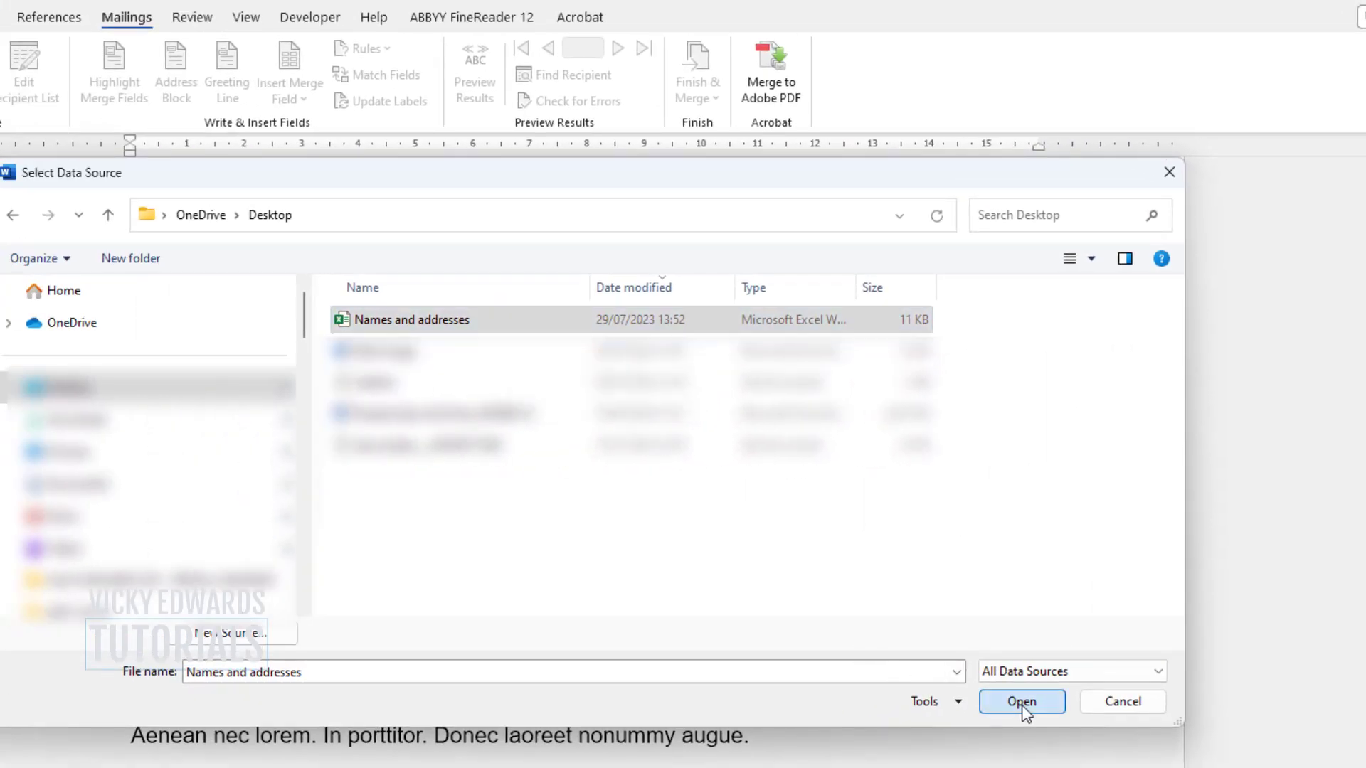
left_click(1023, 708)
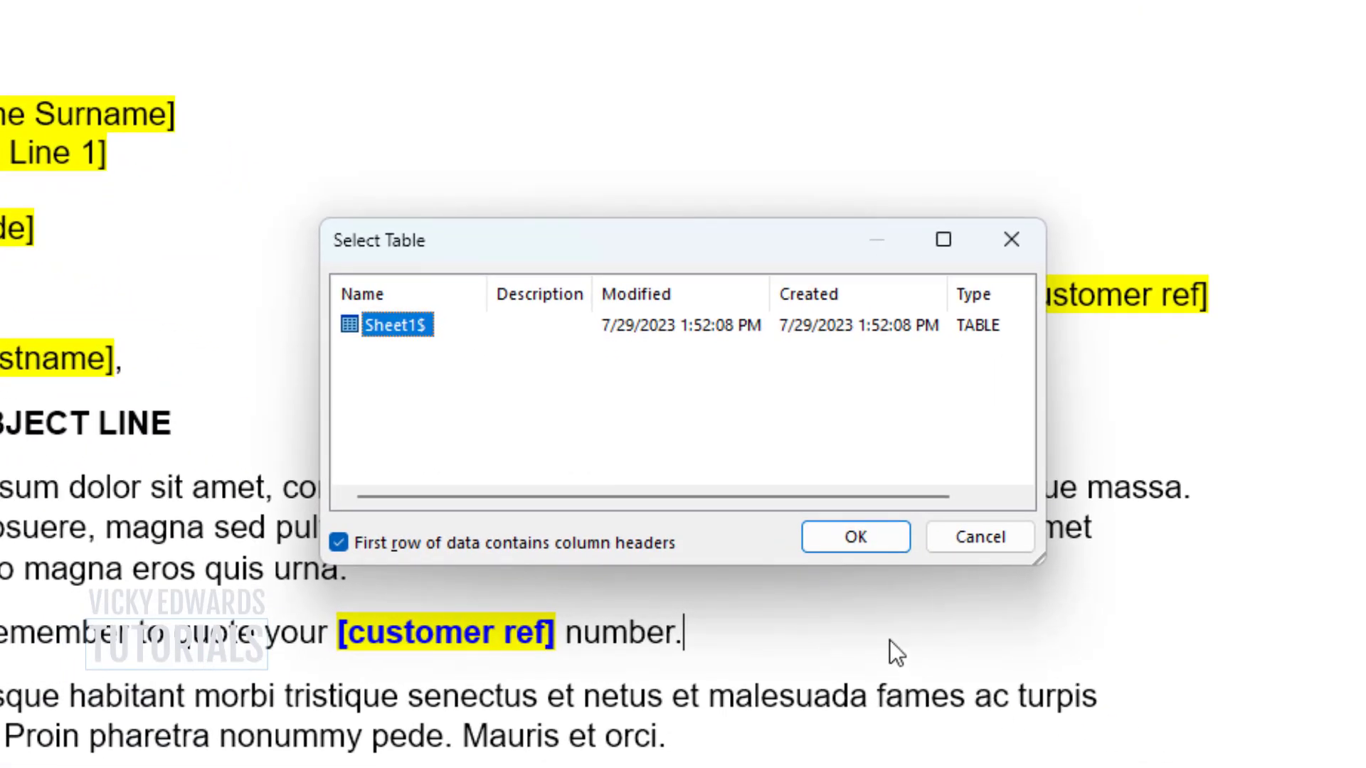
left_click(870, 544)
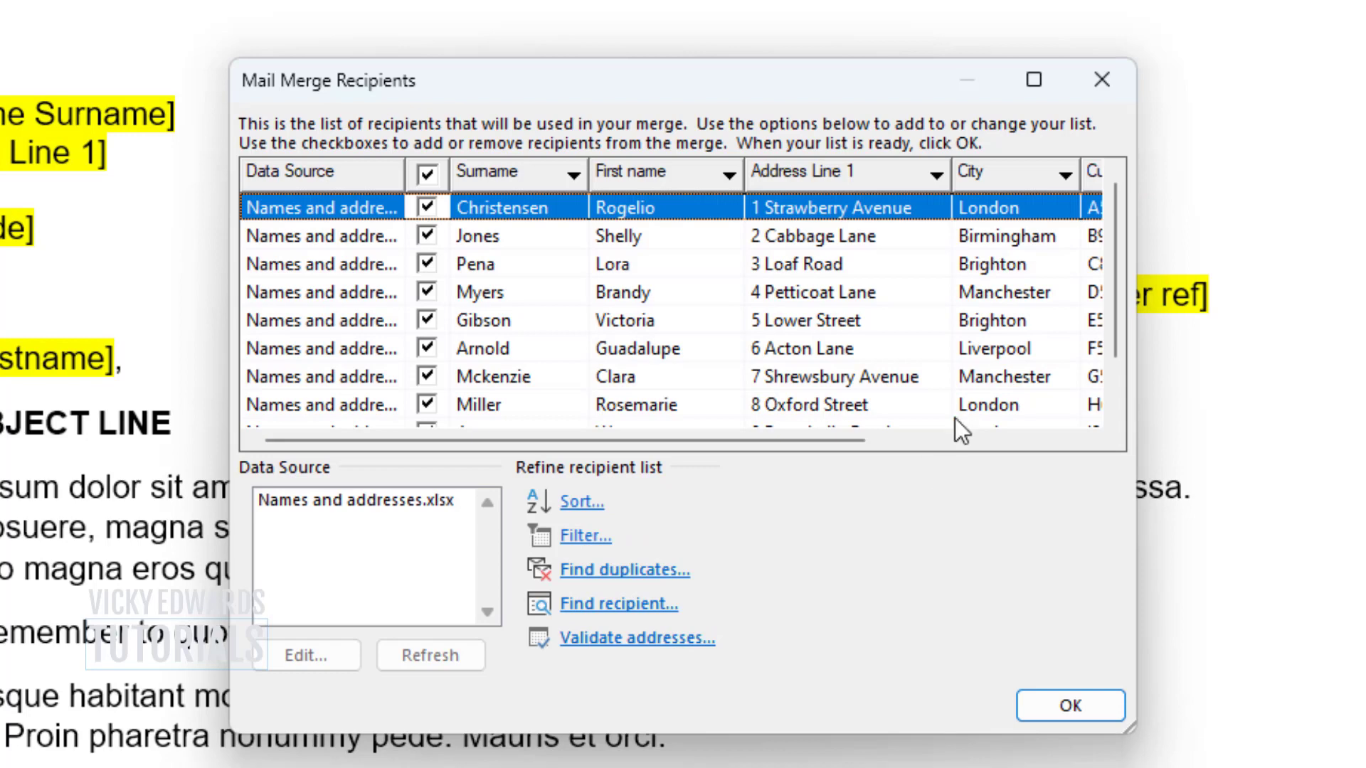
left_click_drag(1115, 278, 1121, 246)
left_click(1047, 704)
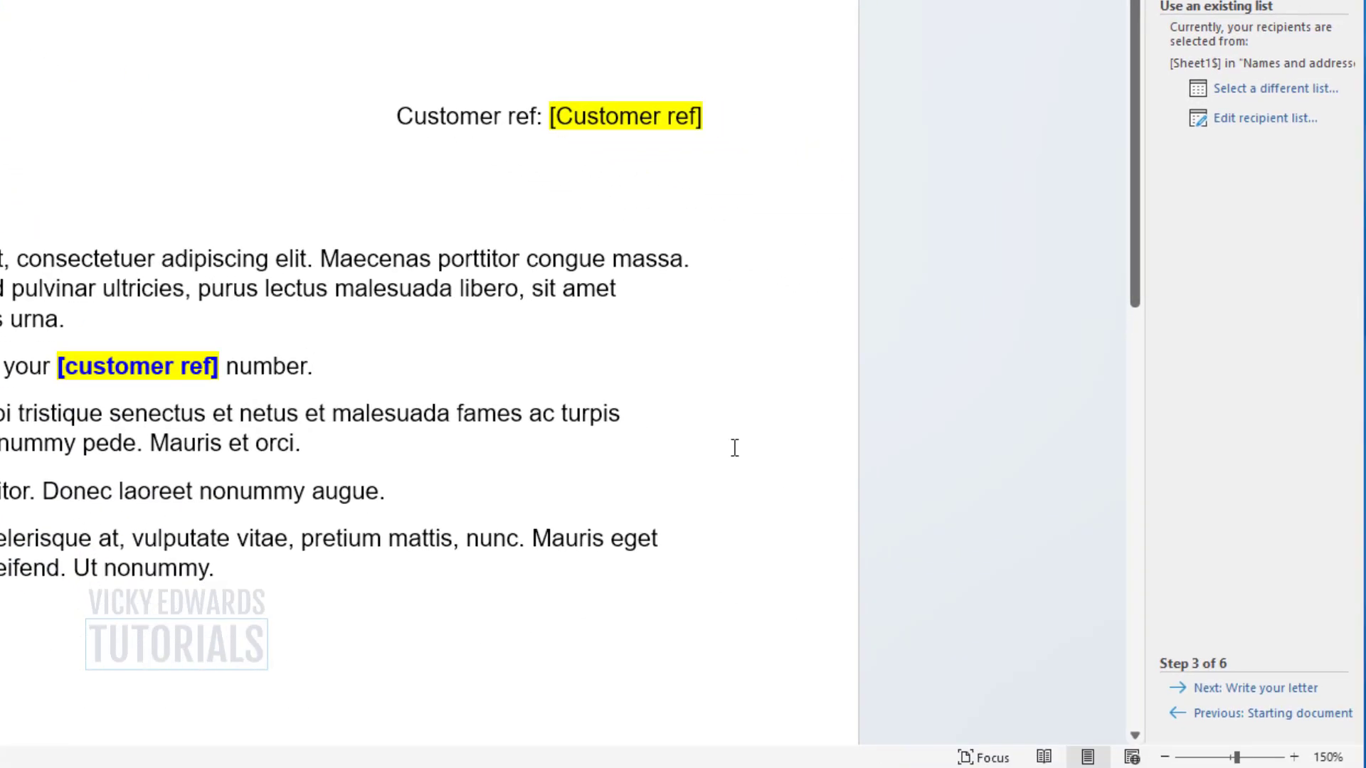
Advance to the letter-writing stage and replace the [Firstname Surname] placeholder with the First name and Surname merge fields
left_click(1289, 693)
left_click_drag(42, 56, 313, 70)
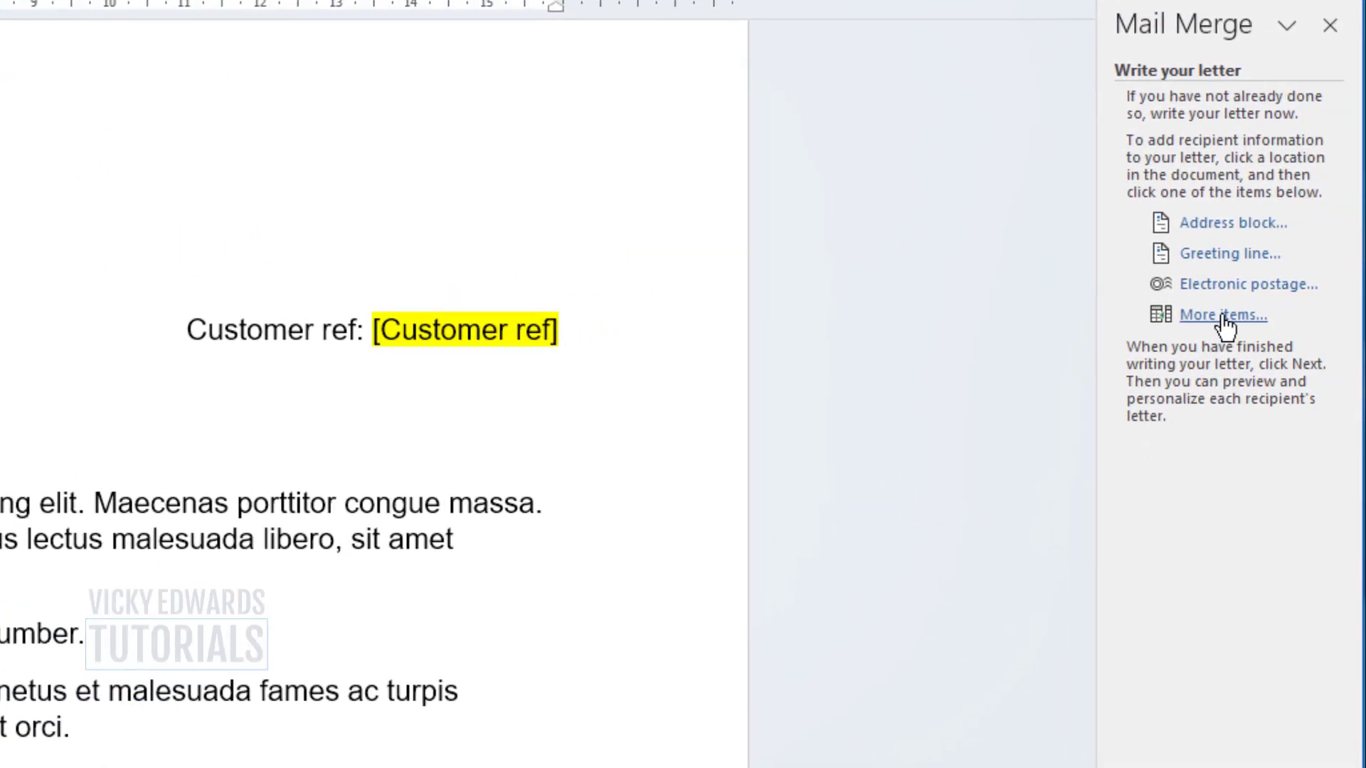
left_click(1223, 316)
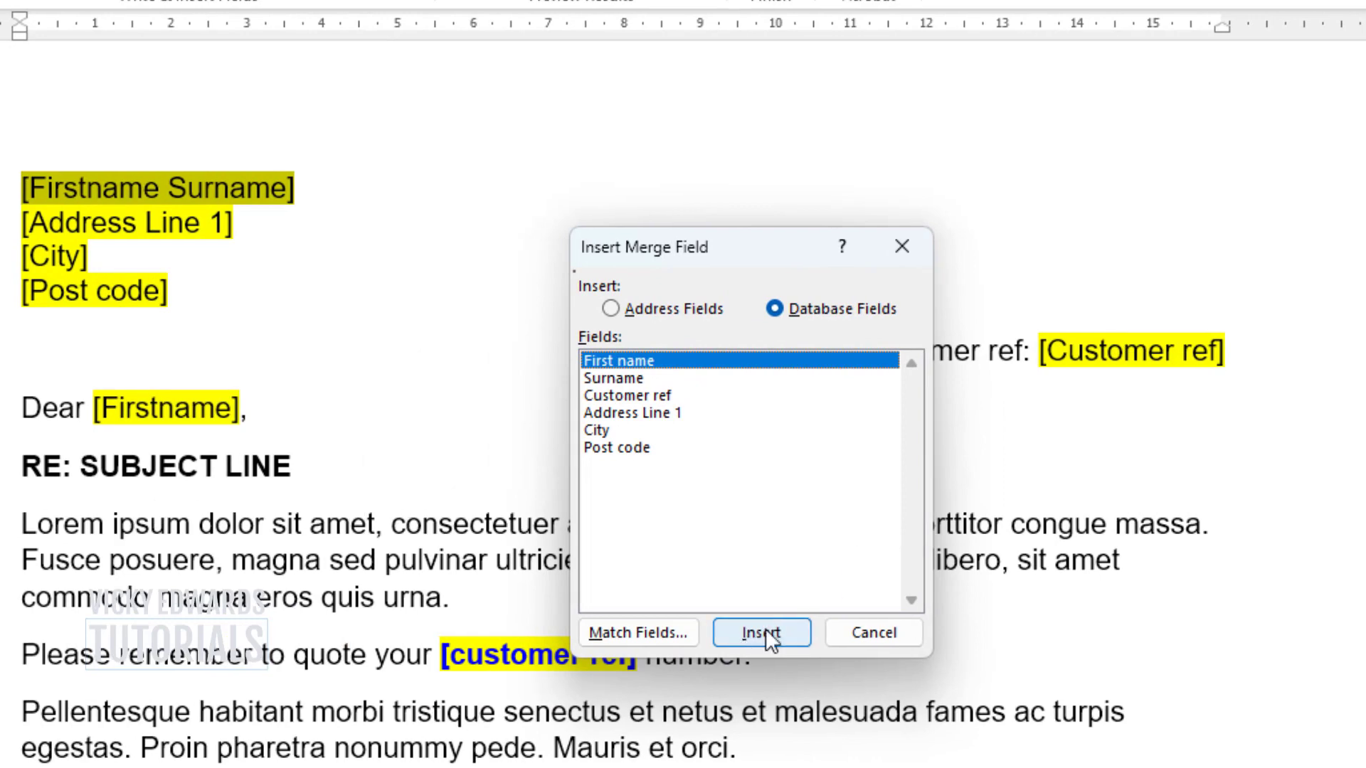
left_click(765, 629)
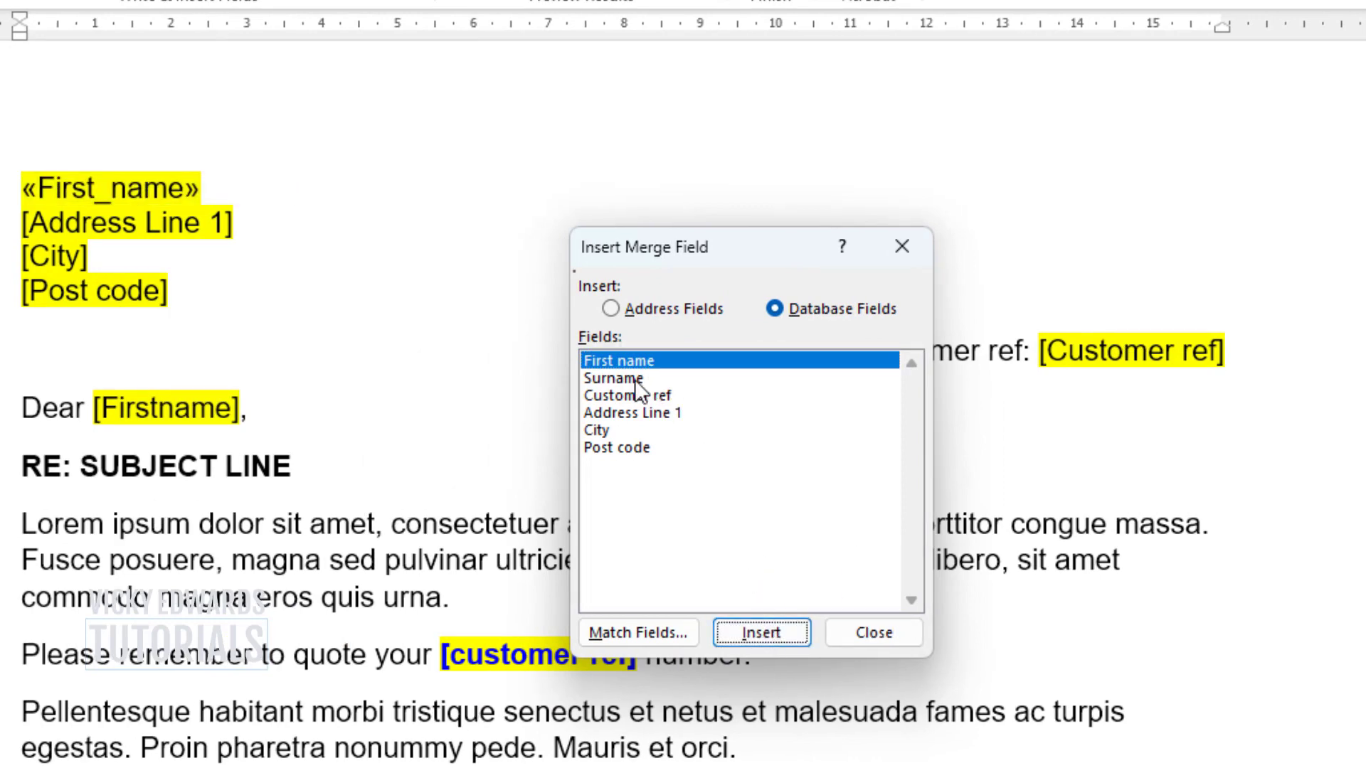
left_click(635, 378)
left_click(759, 626)
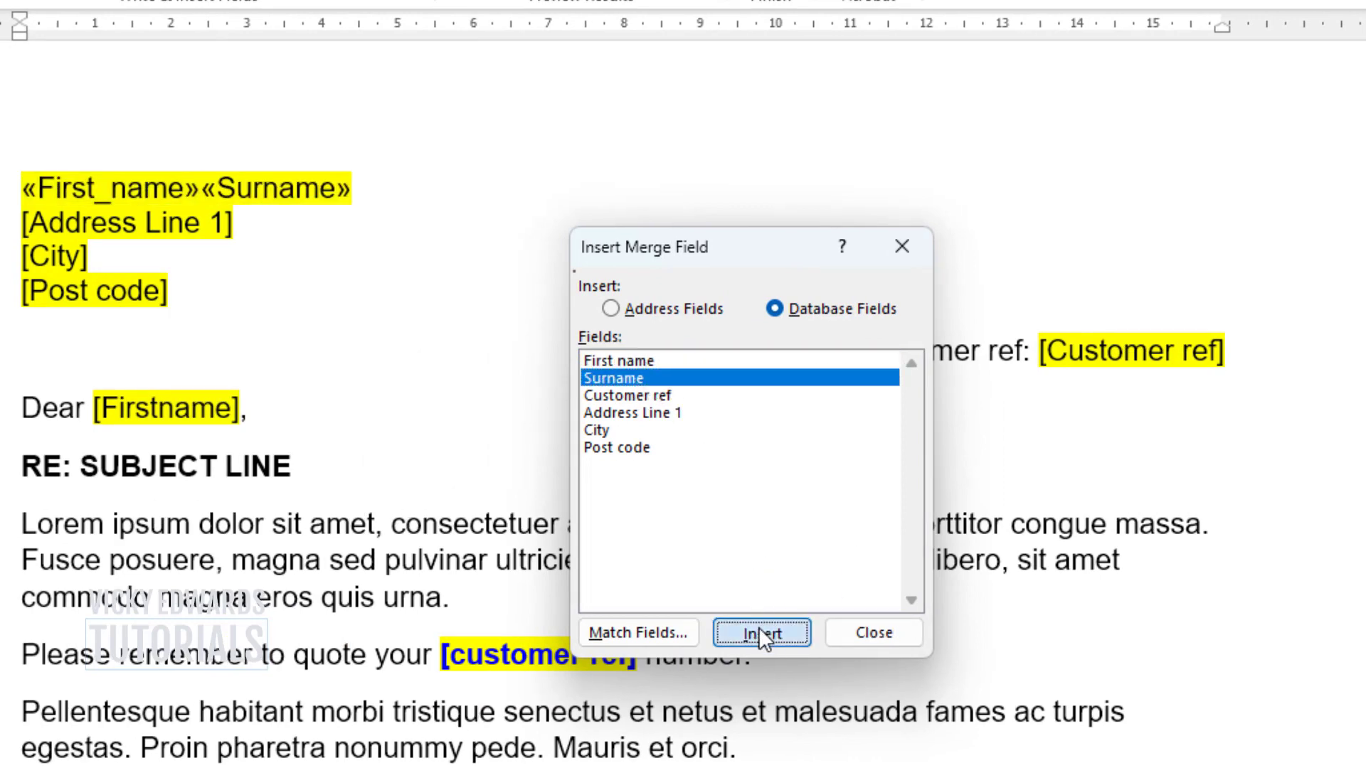
left_click(881, 630)
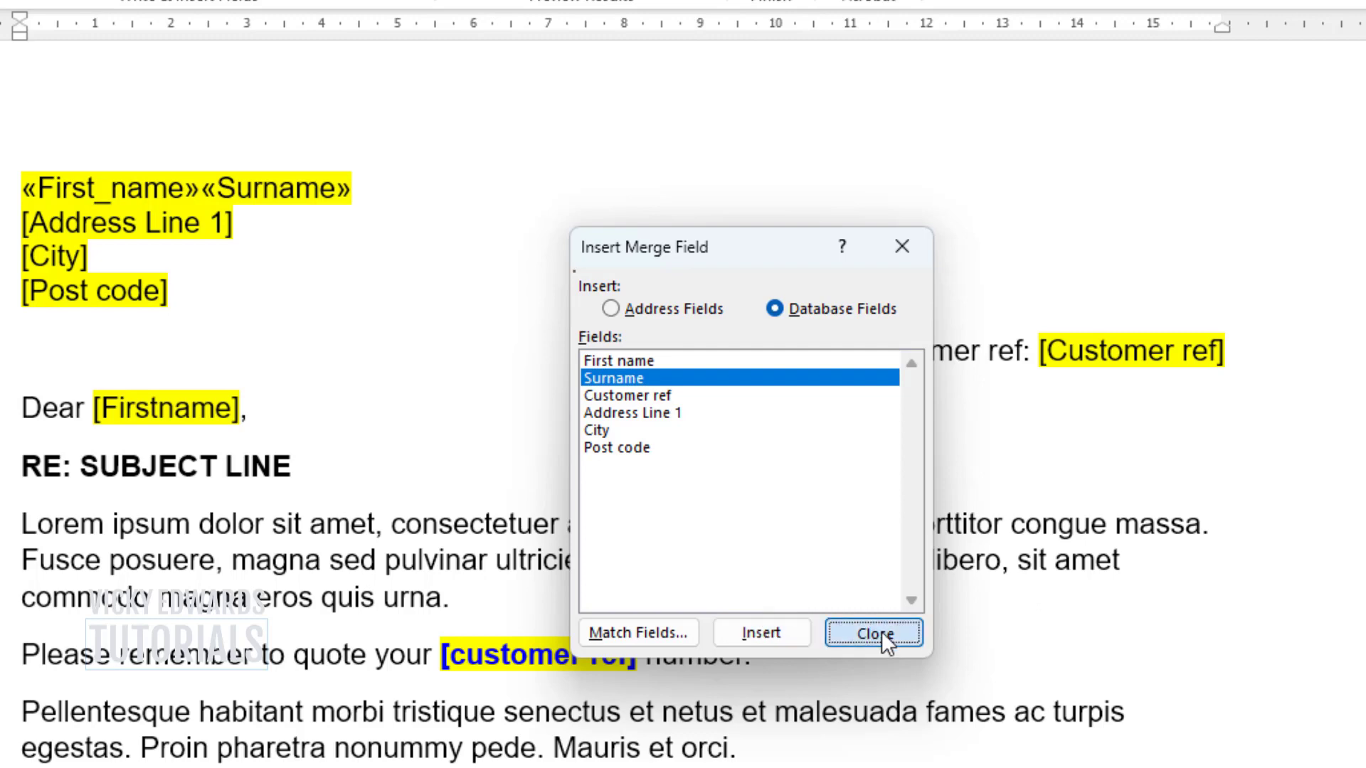
Show the formatting marks and insert a space between the First name and Surname merge fields
key("alt+h")
key("8")
left_click(202, 189)
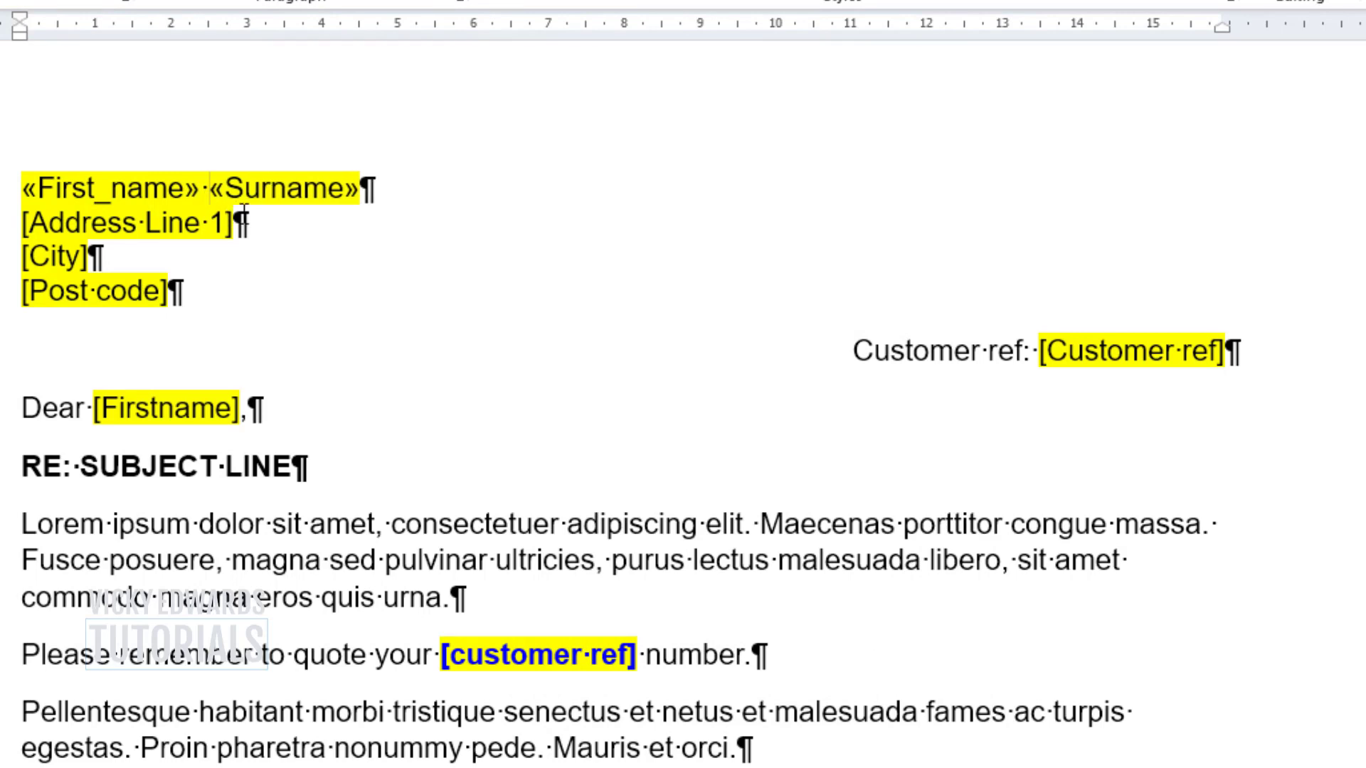
Replace the [Address Line 1] placeholder in the address block with the Address Line 1 merge field
left_click_drag(21, 224, 235, 225)
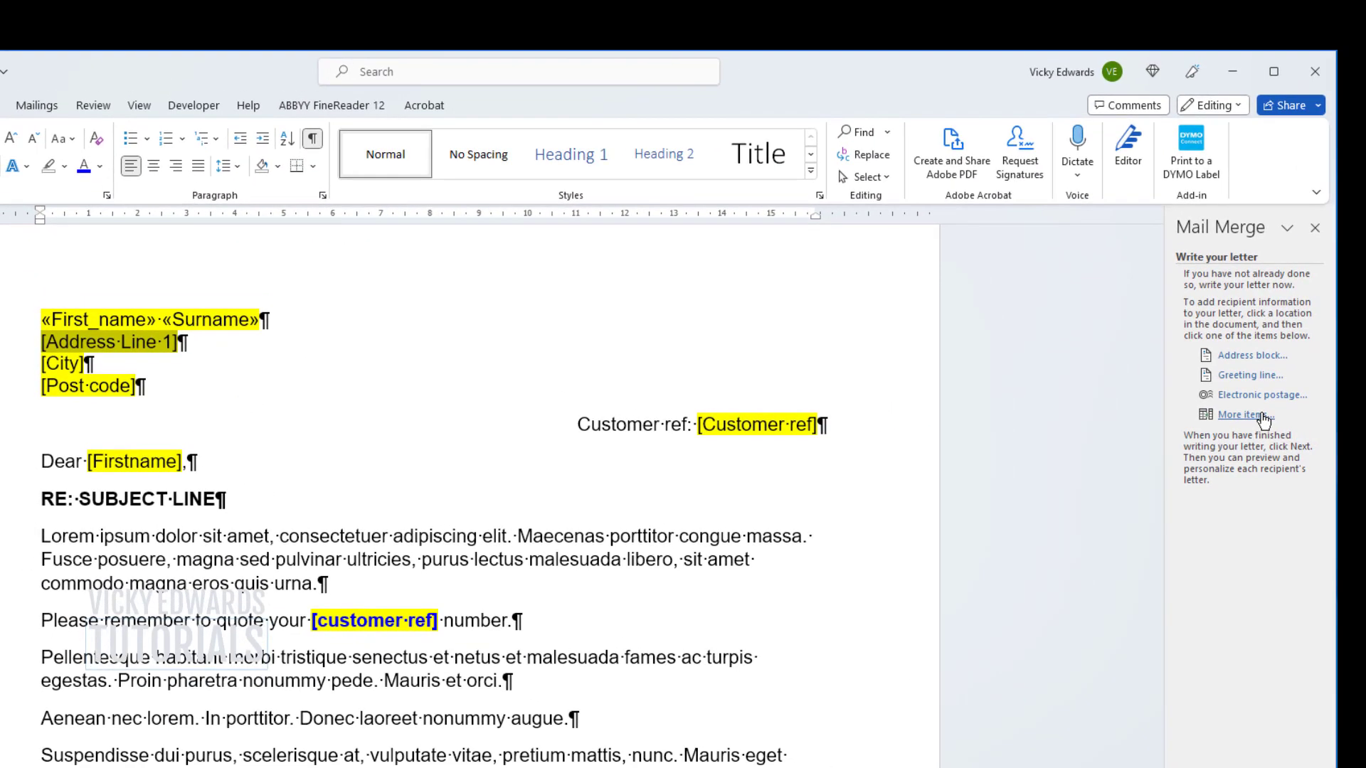
left_click(1244, 415)
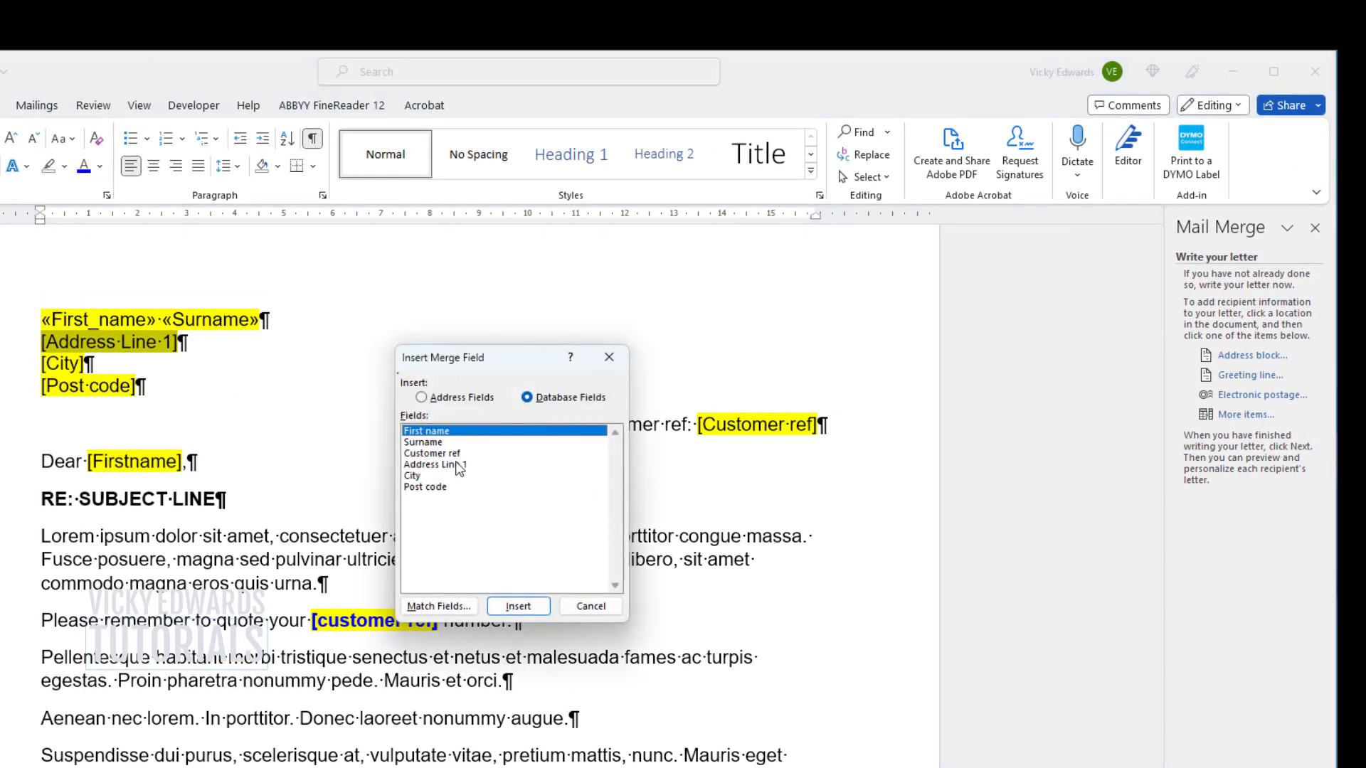
left_click(459, 466)
left_click(520, 607)
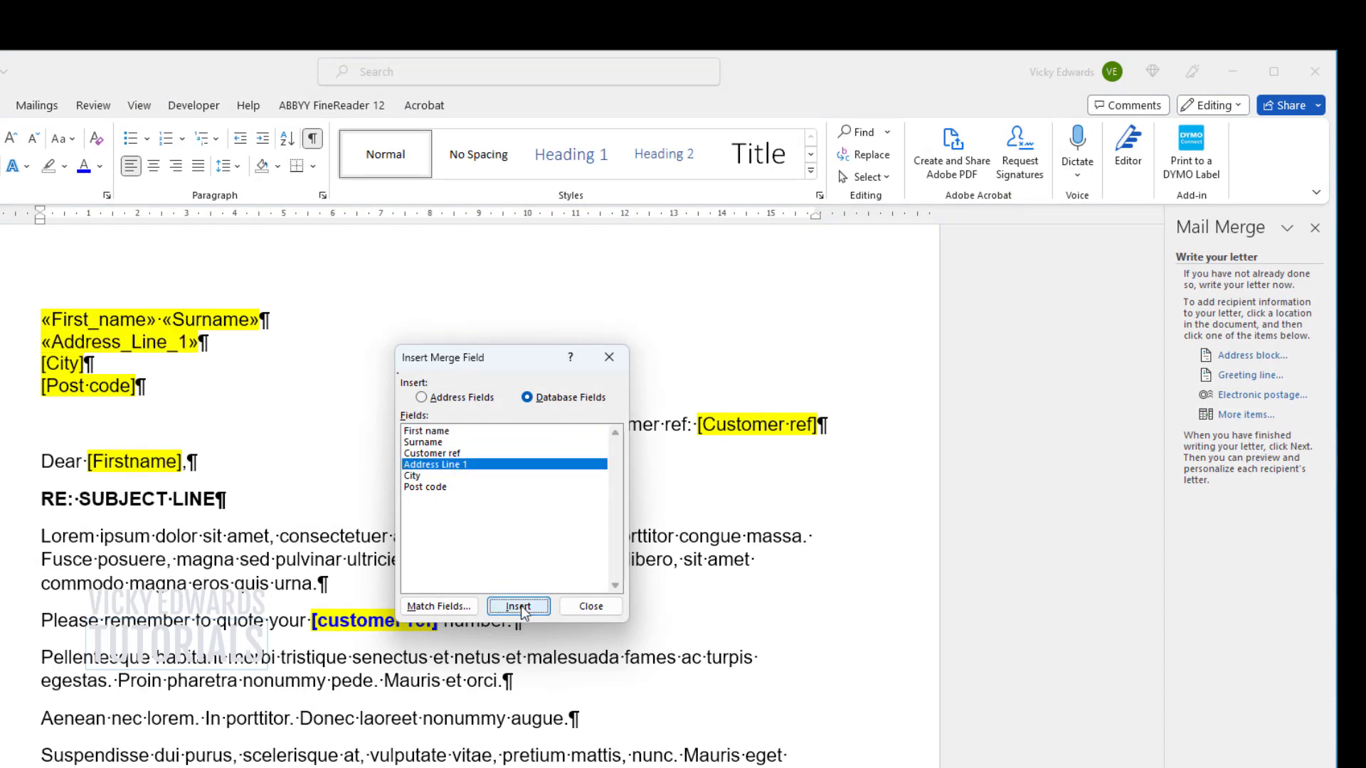
left_click(591, 606)
Replace the [City] placeholder in the address block with the City merge field
left_click_drag(41, 364, 84, 364)
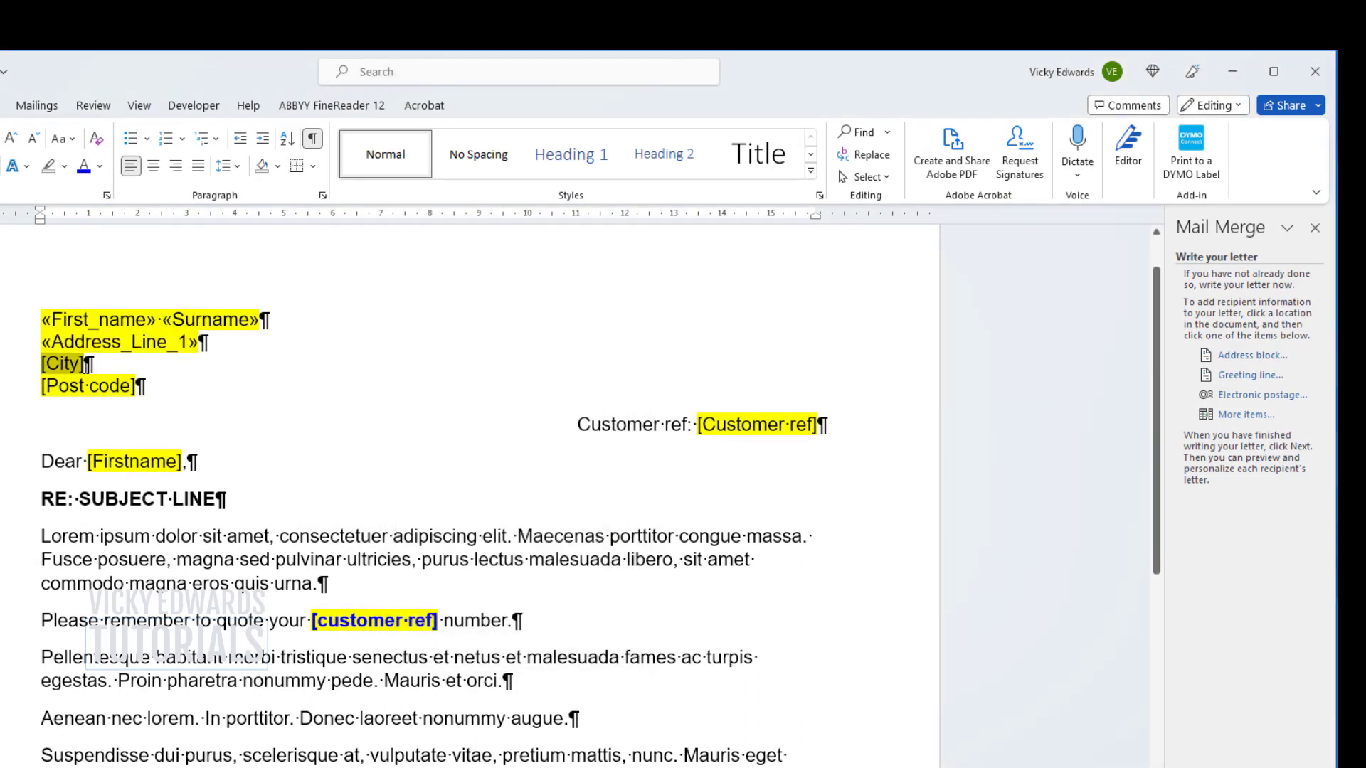
left_click(1243, 415)
left_click(415, 475)
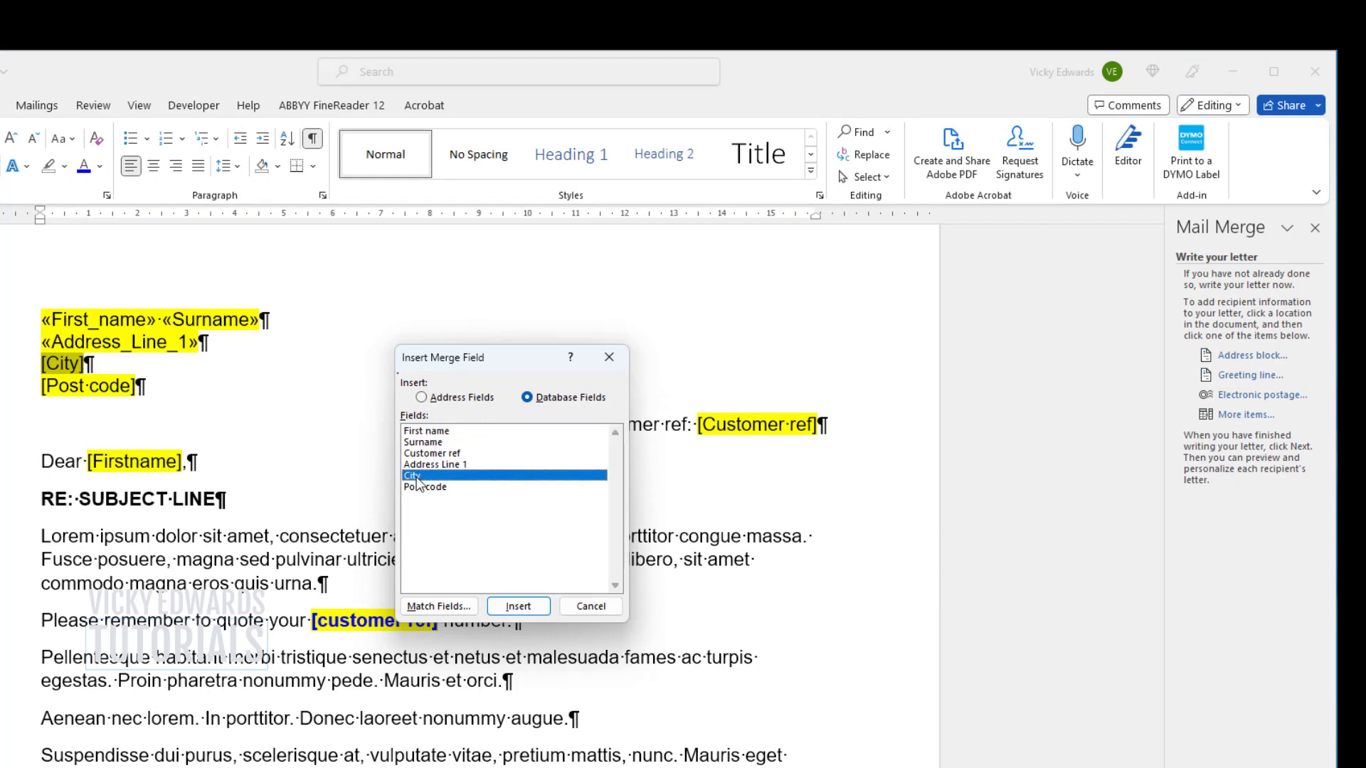
left_click(519, 606)
left_click(591, 606)
Replace the [Post code] placeholder in the address block with the Post code merge field
left_click_drag(42, 386, 135, 385)
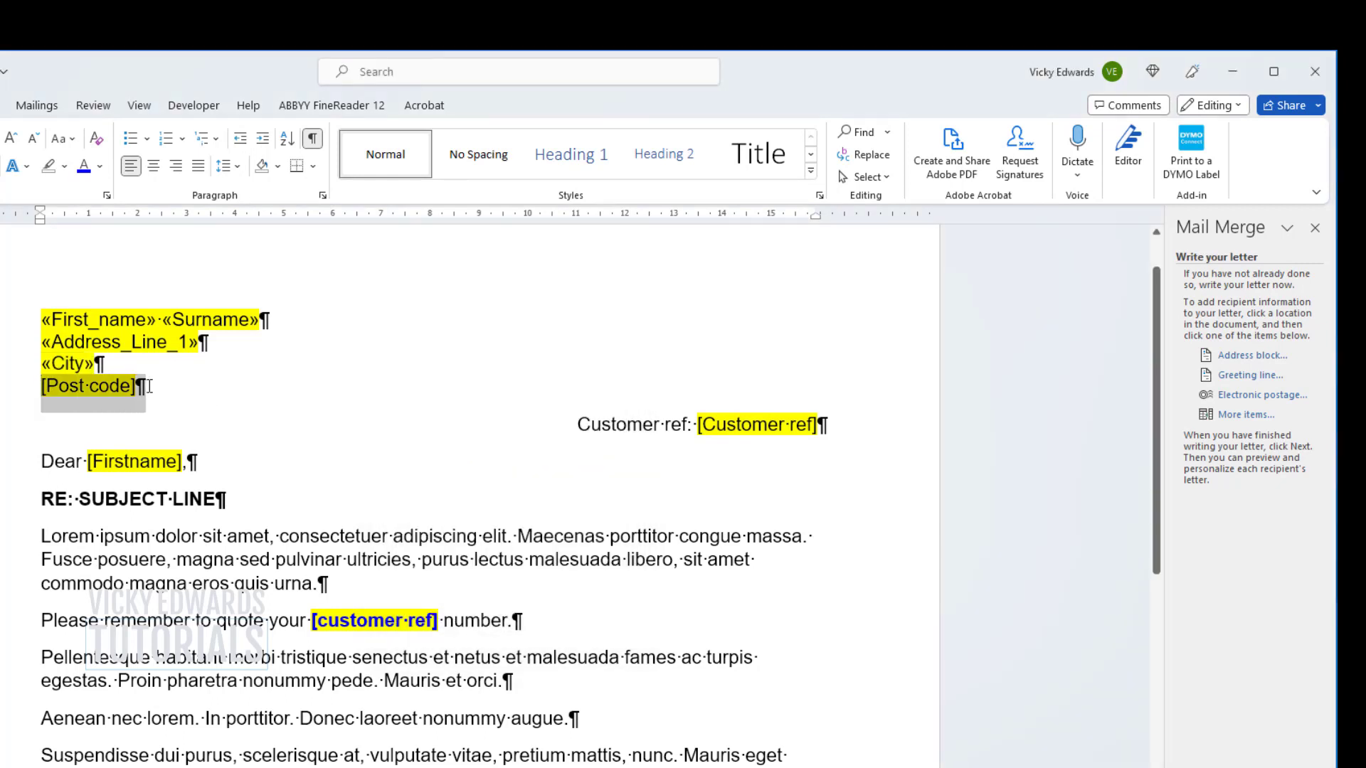
left_click(1243, 415)
left_click(427, 487)
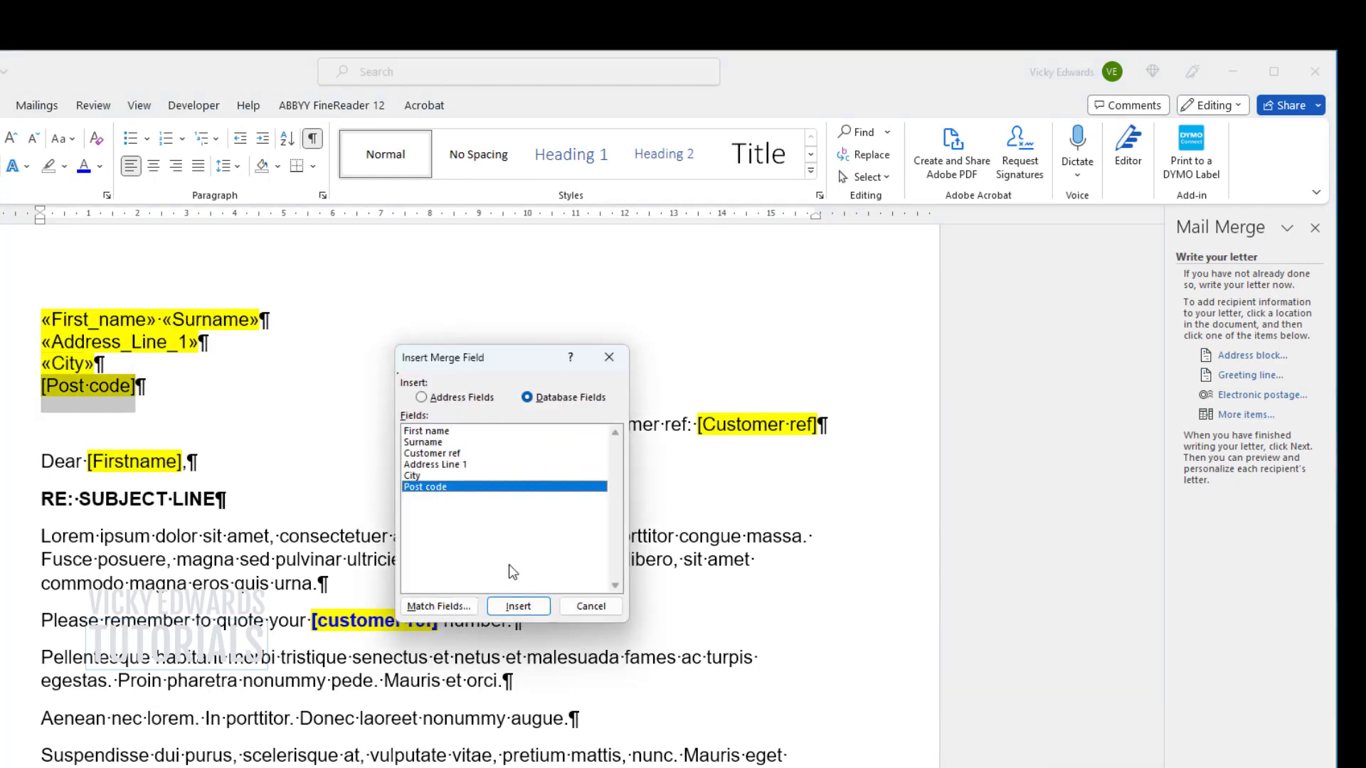
left_click(519, 606)
left_click(591, 606)
Replace the [Customer ref] placeholder on the right-aligned reference line with the Customer ref merge field
left_click_drag(697, 425, 818, 425)
left_click(1243, 415)
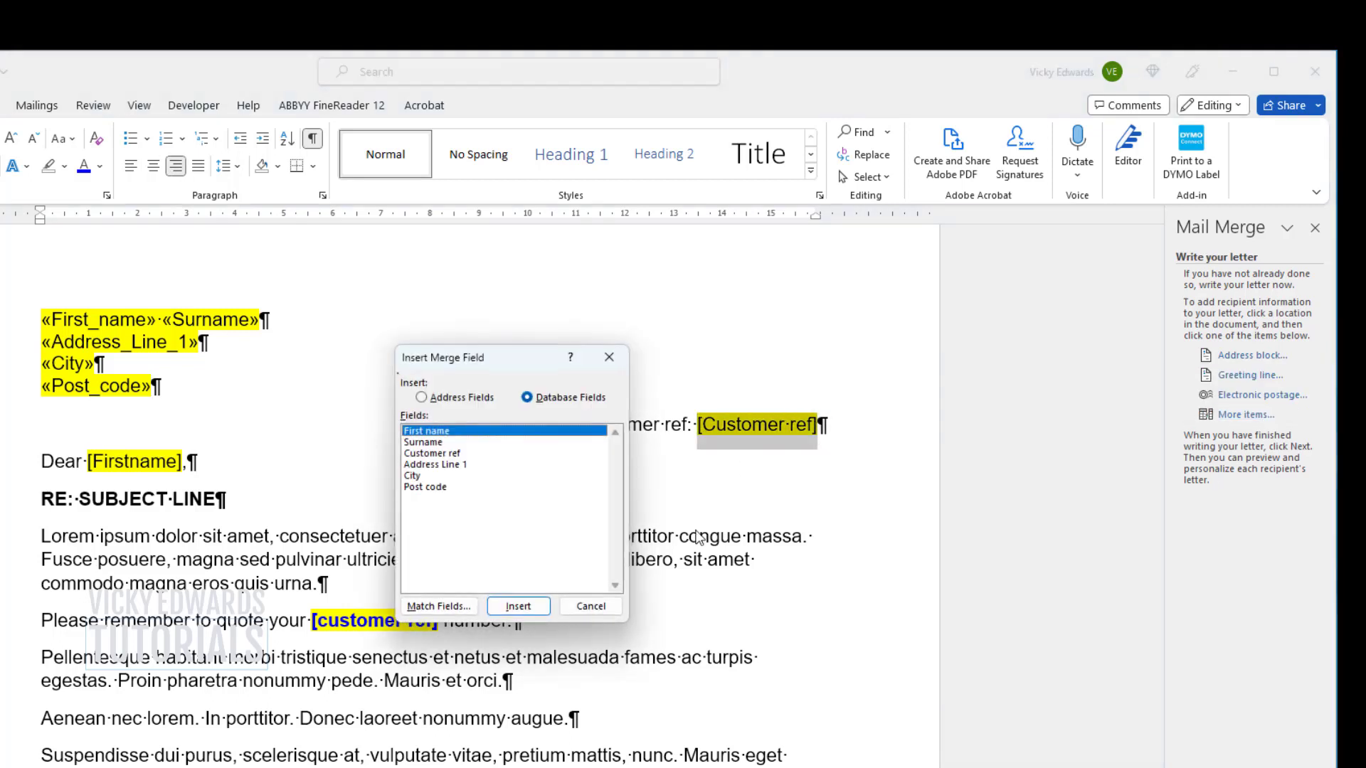
left_click(431, 453)
left_click(519, 606)
left_click(591, 607)
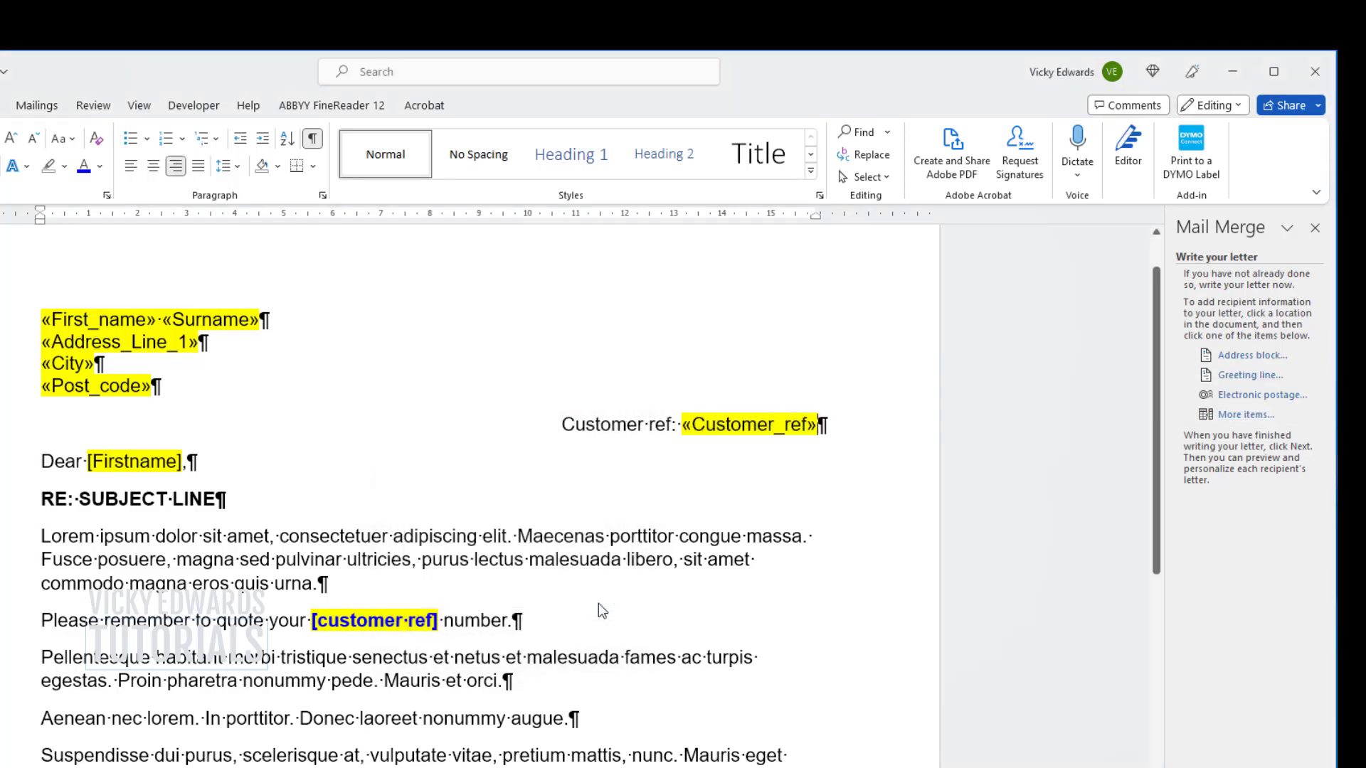
Replace the [Firstname] placeholder in the "Dear" greeting with the First name merge field
left_click_drag(88, 463, 181, 461)
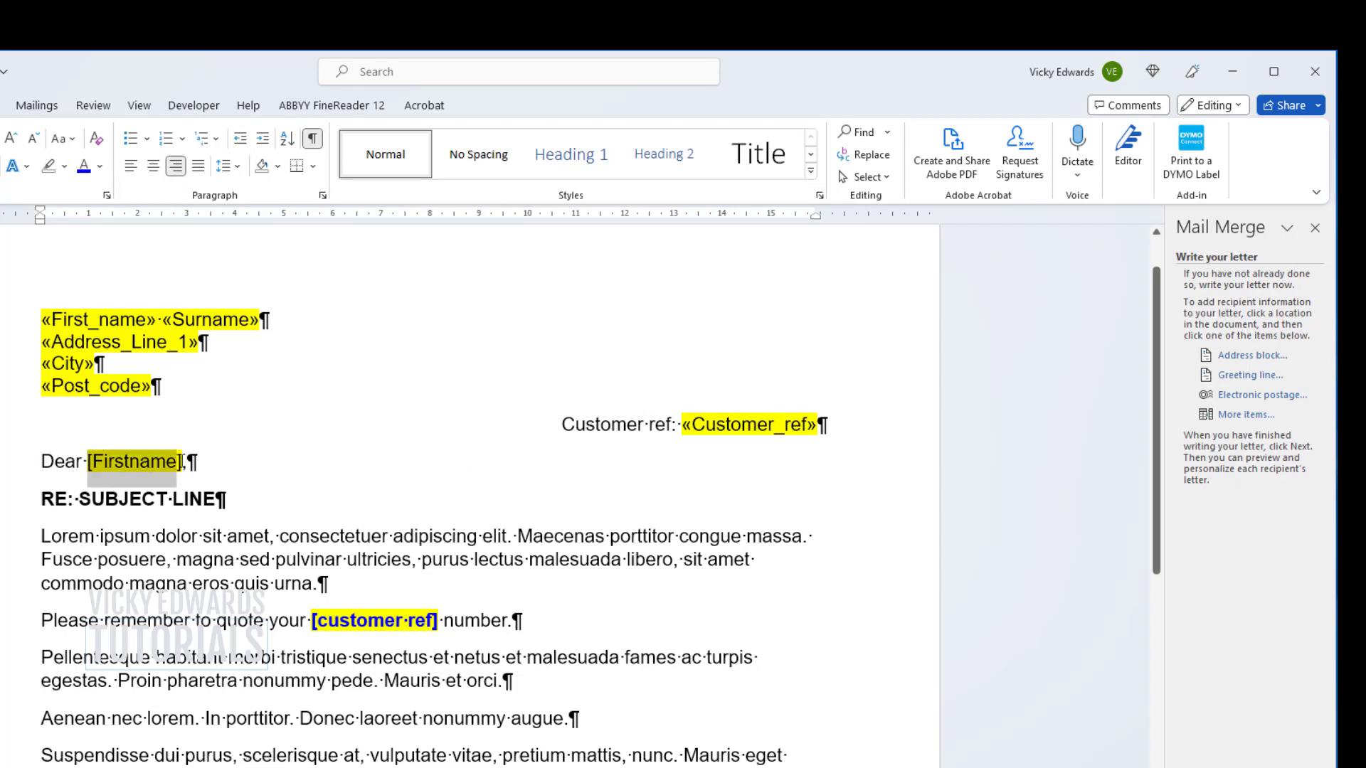
left_click(1243, 414)
left_click(518, 606)
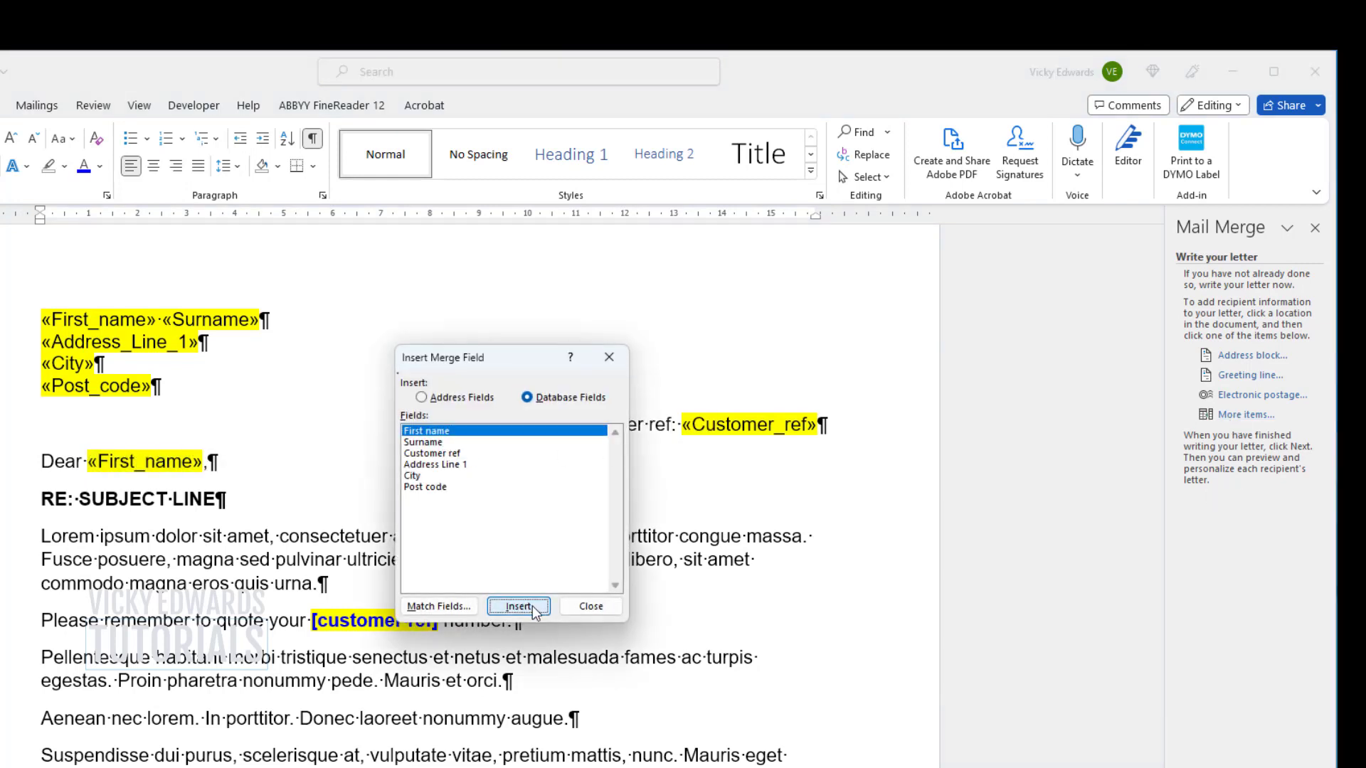
left_click(591, 606)
Replace the bold [customer ref] placeholder in the body text with the Customer ref merge field and preview the merged letters
left_click_drag(312, 622, 438, 625)
left_click(1245, 415)
left_click(434, 453)
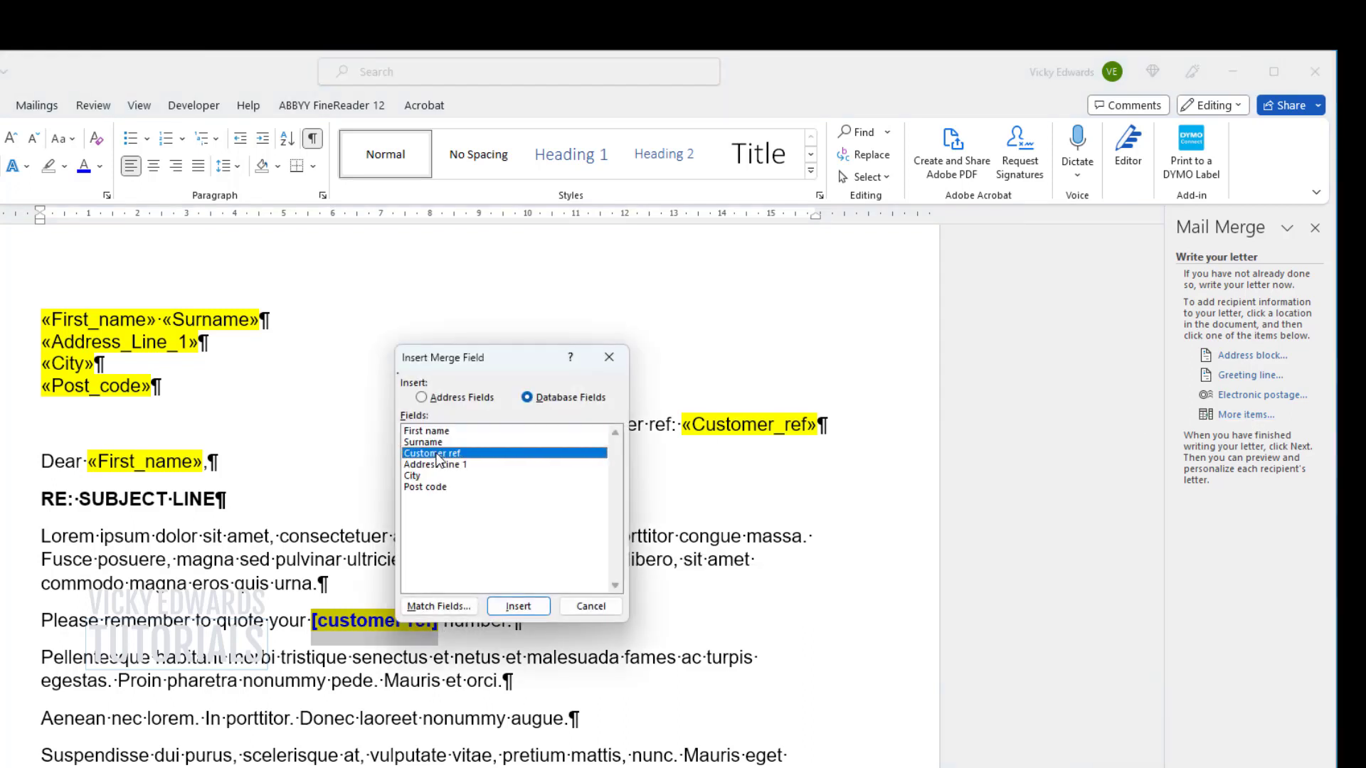
left_click(518, 606)
left_click(591, 606)
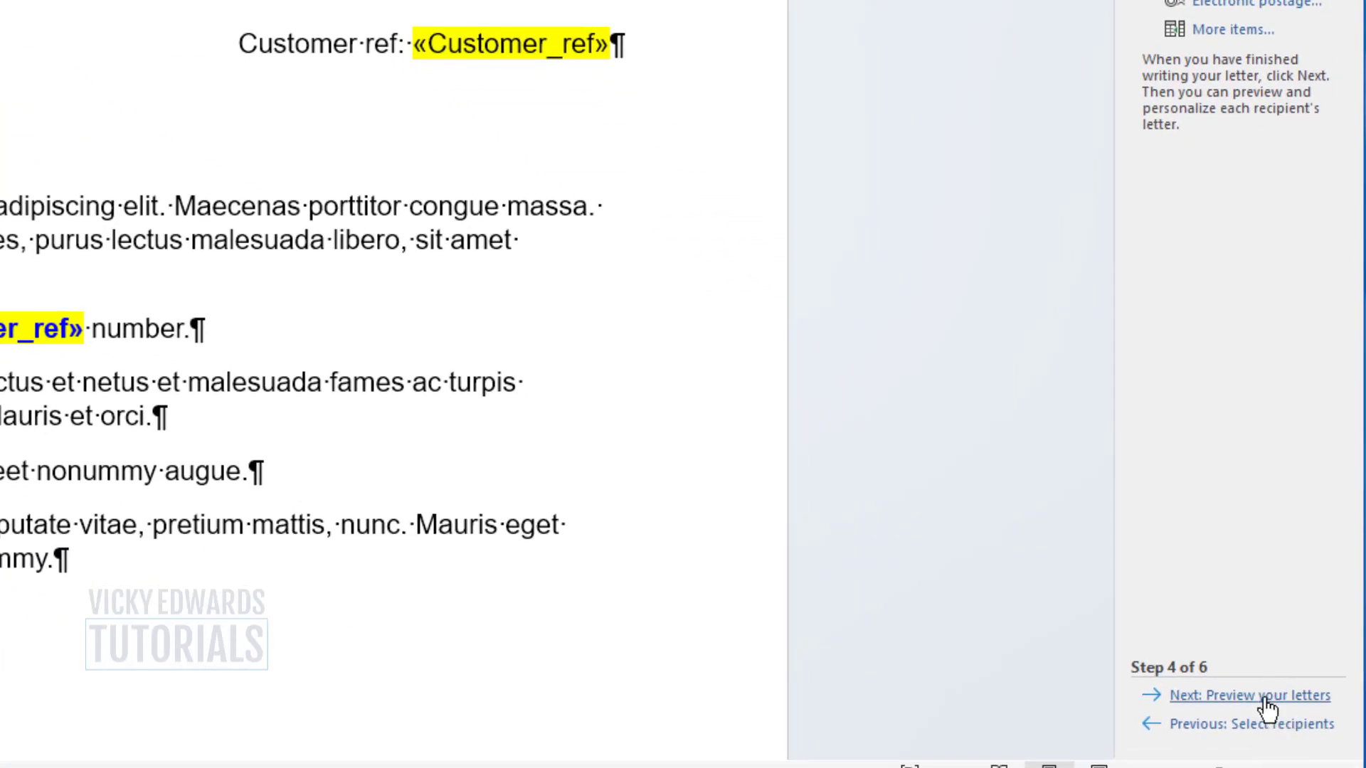
left_click(1266, 701)
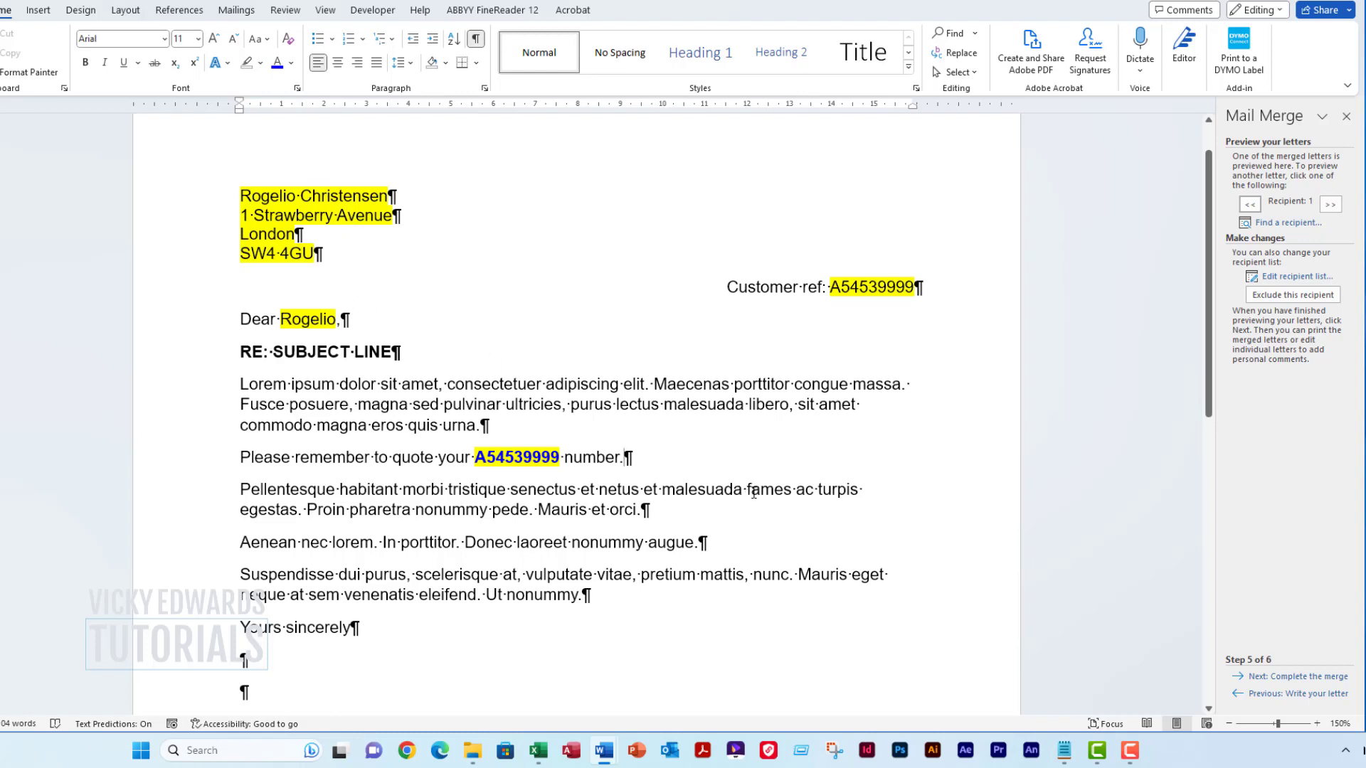
Remove the yellow highlighting from all merge fields, from the address block down to the customer reference sentence in the body
left_click_drag(626, 456, 205, 201)
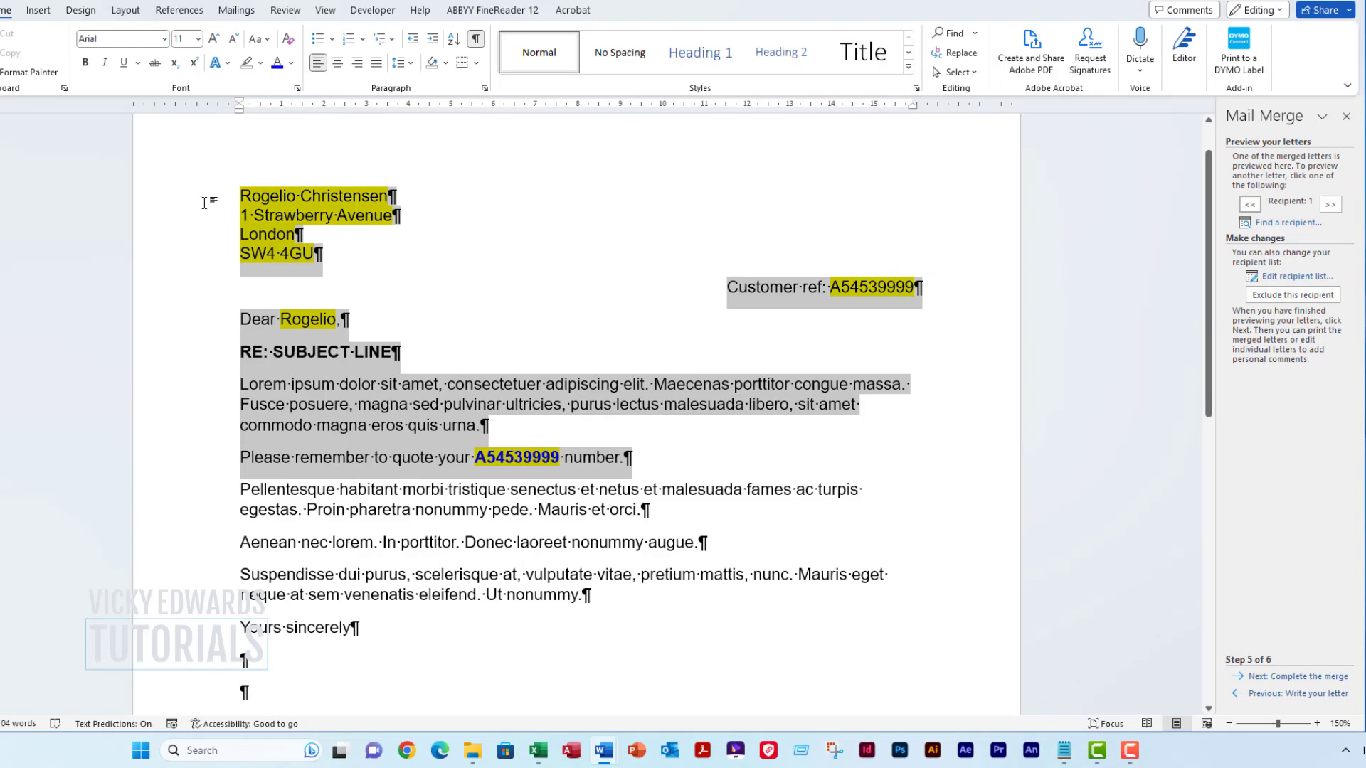
left_click(260, 63)
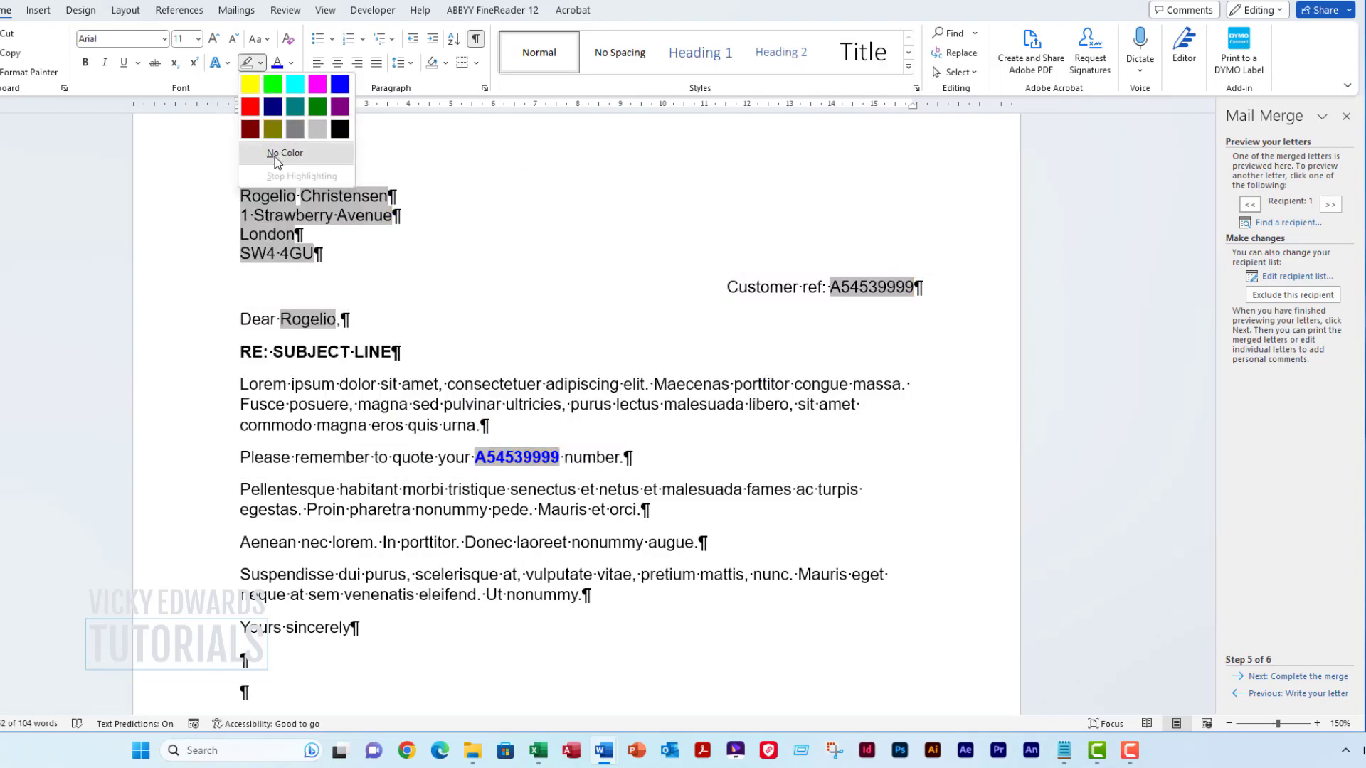
left_click(275, 153)
left_click(639, 510)
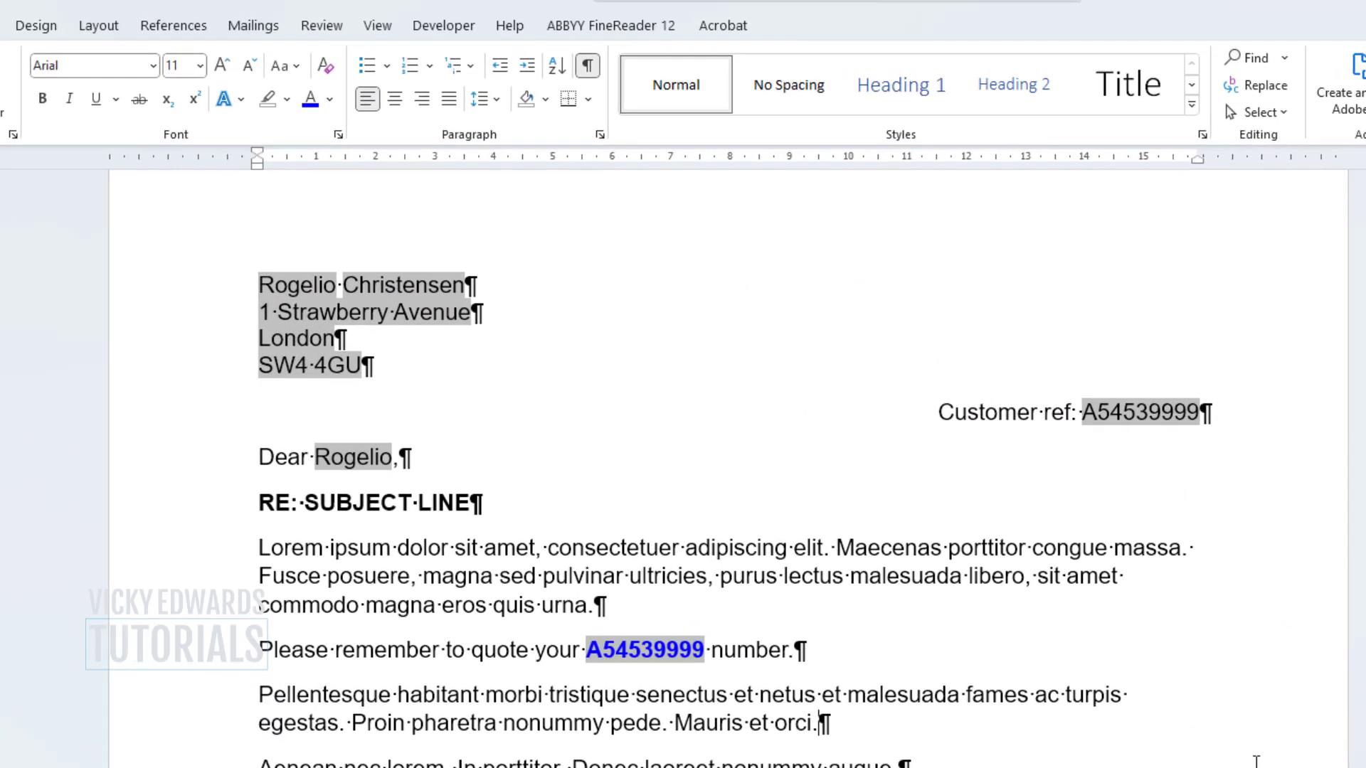
Format the Customer ref merge field on the right-aligned reference line as bold and blue
left_click_drag(1081, 413, 1202, 413)
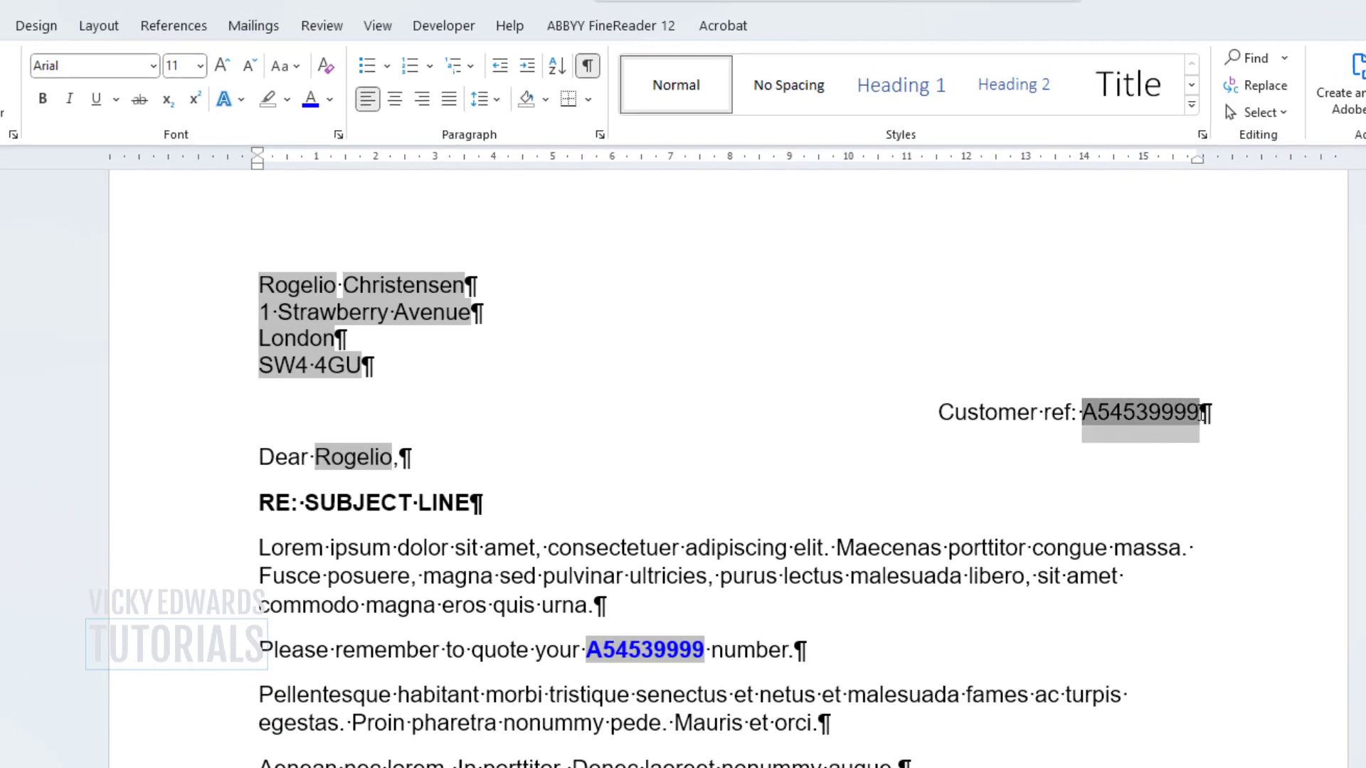
left_click(42, 99)
left_click(311, 103)
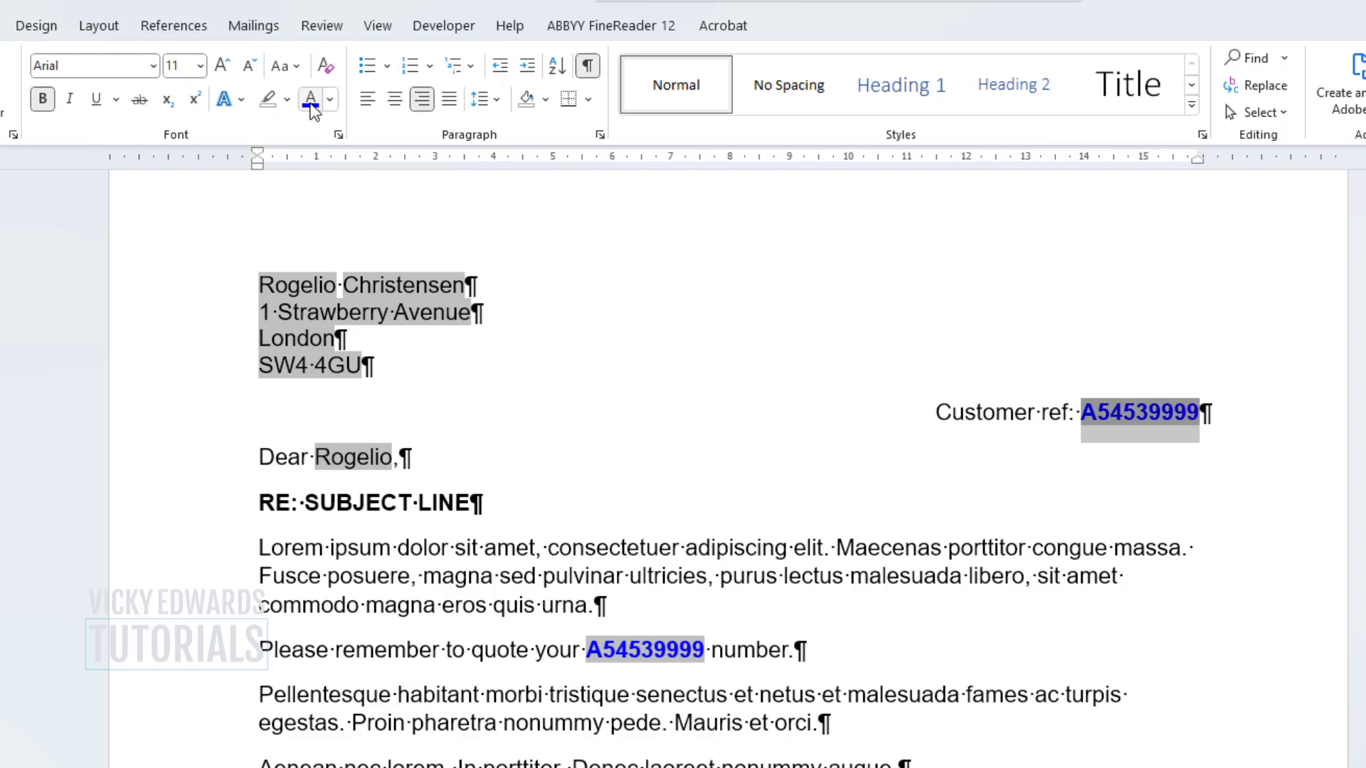
left_click(990, 629)
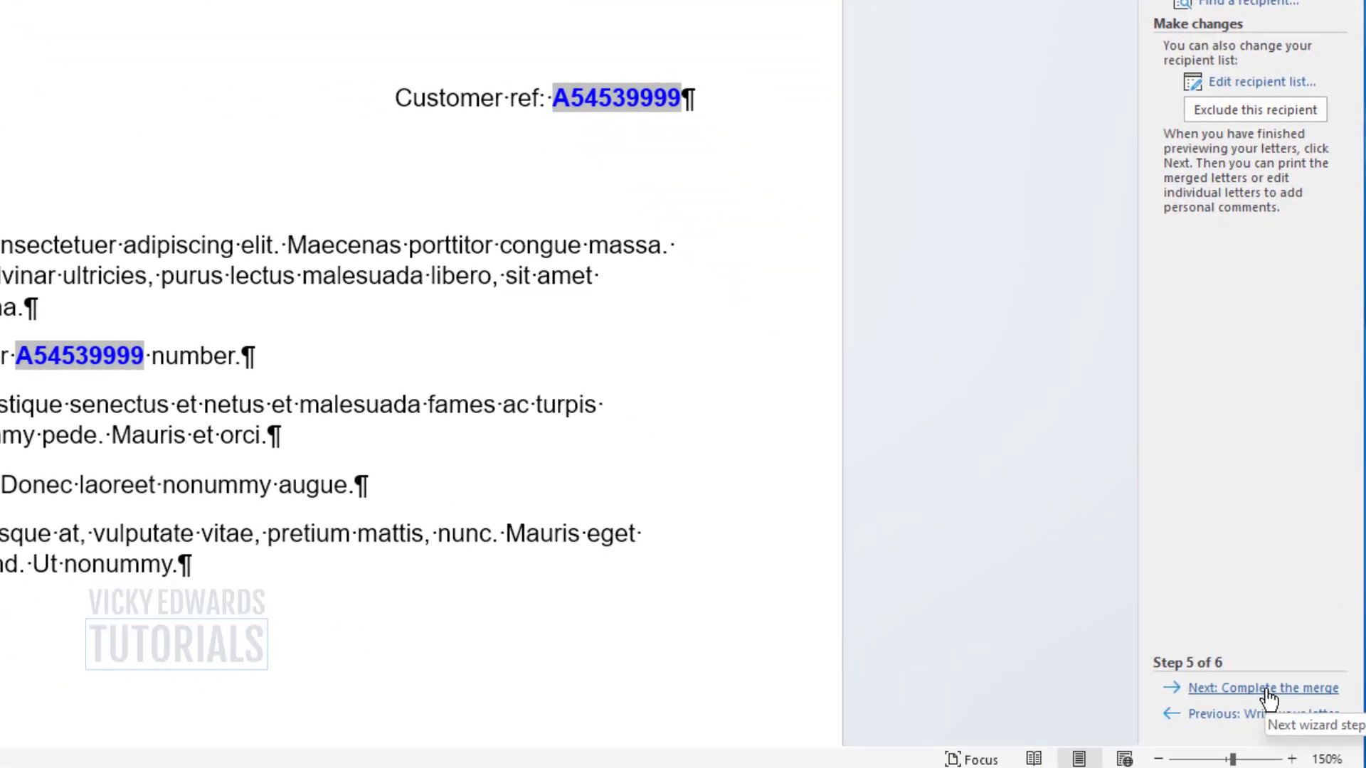
Complete the merge by generating editable individual letters for all records in a new document
left_click(1264, 688)
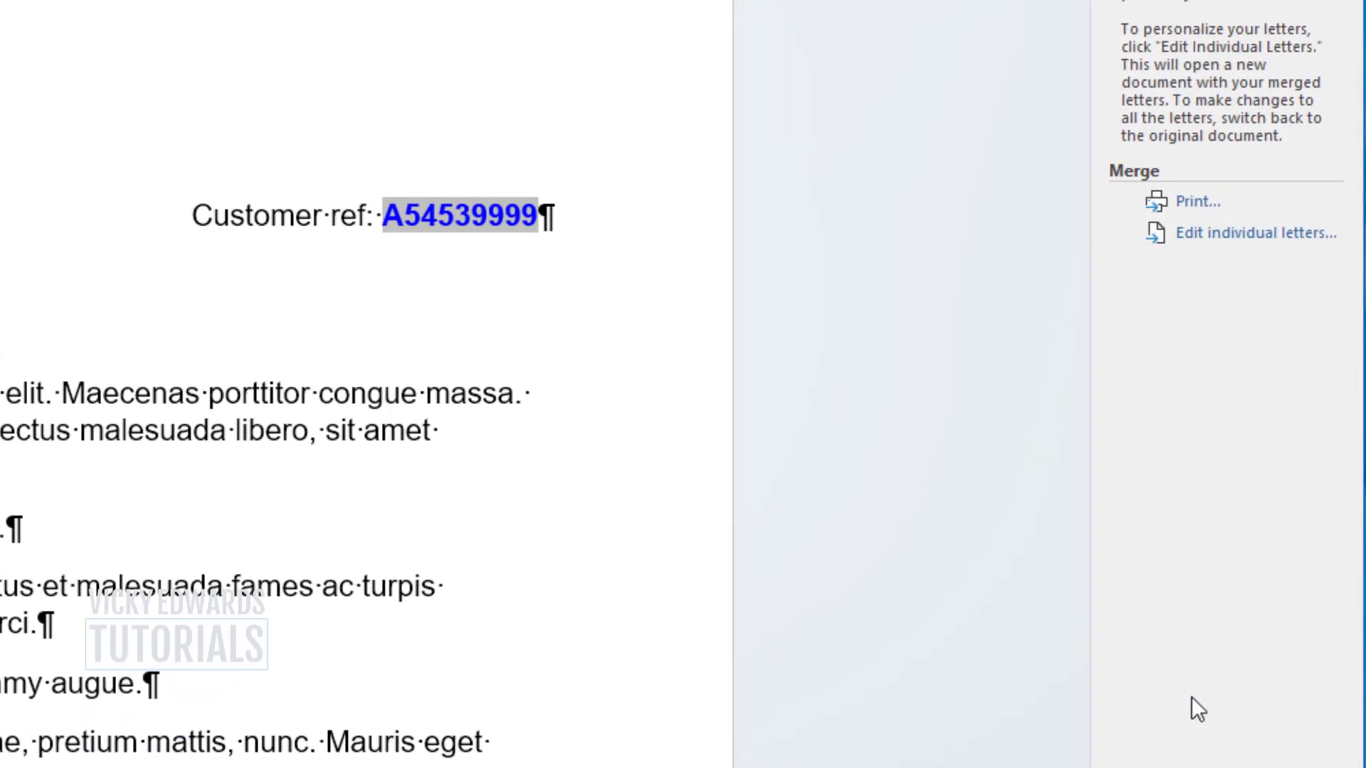
left_click(1244, 251)
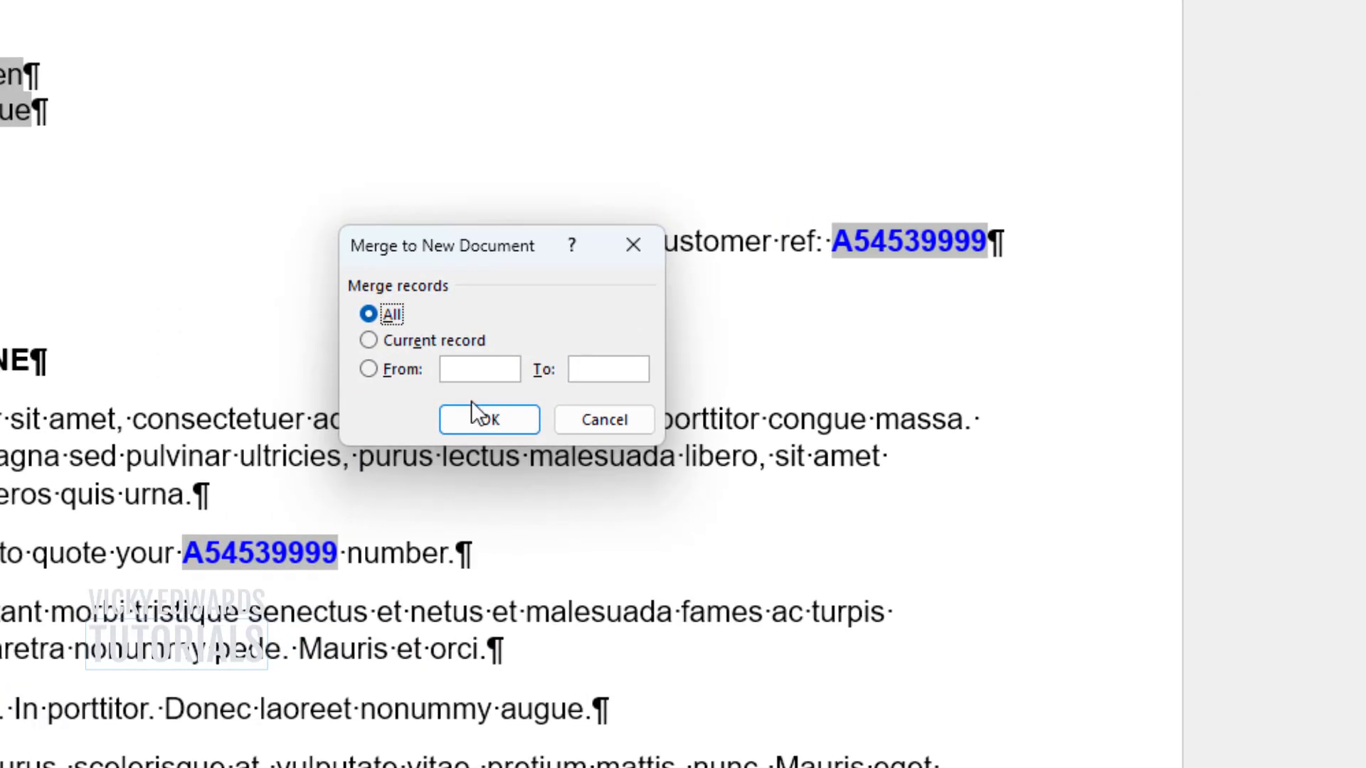
left_click(474, 416)
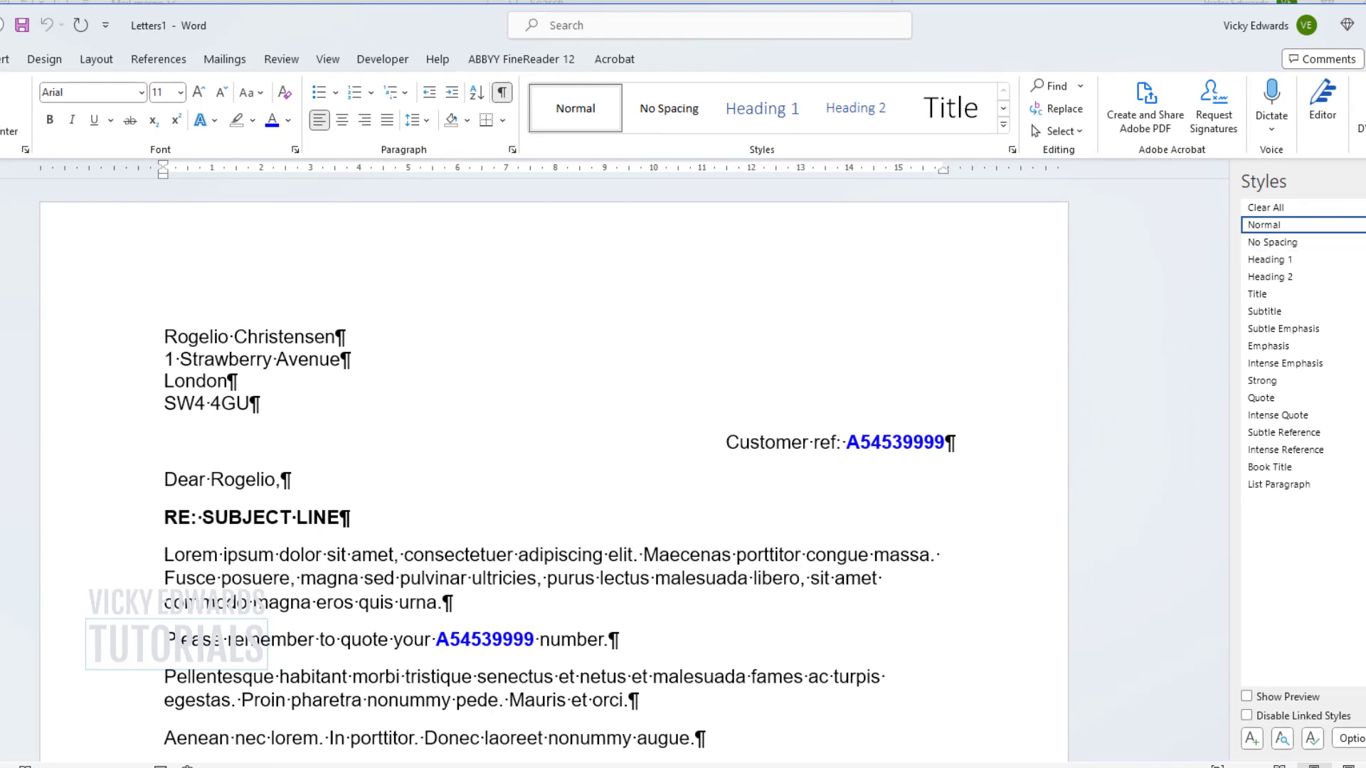
Hide the Styles pane and review the merged letters' names, addresses and customer references with two pages side by side
key("ctrl+alt+shift+s")
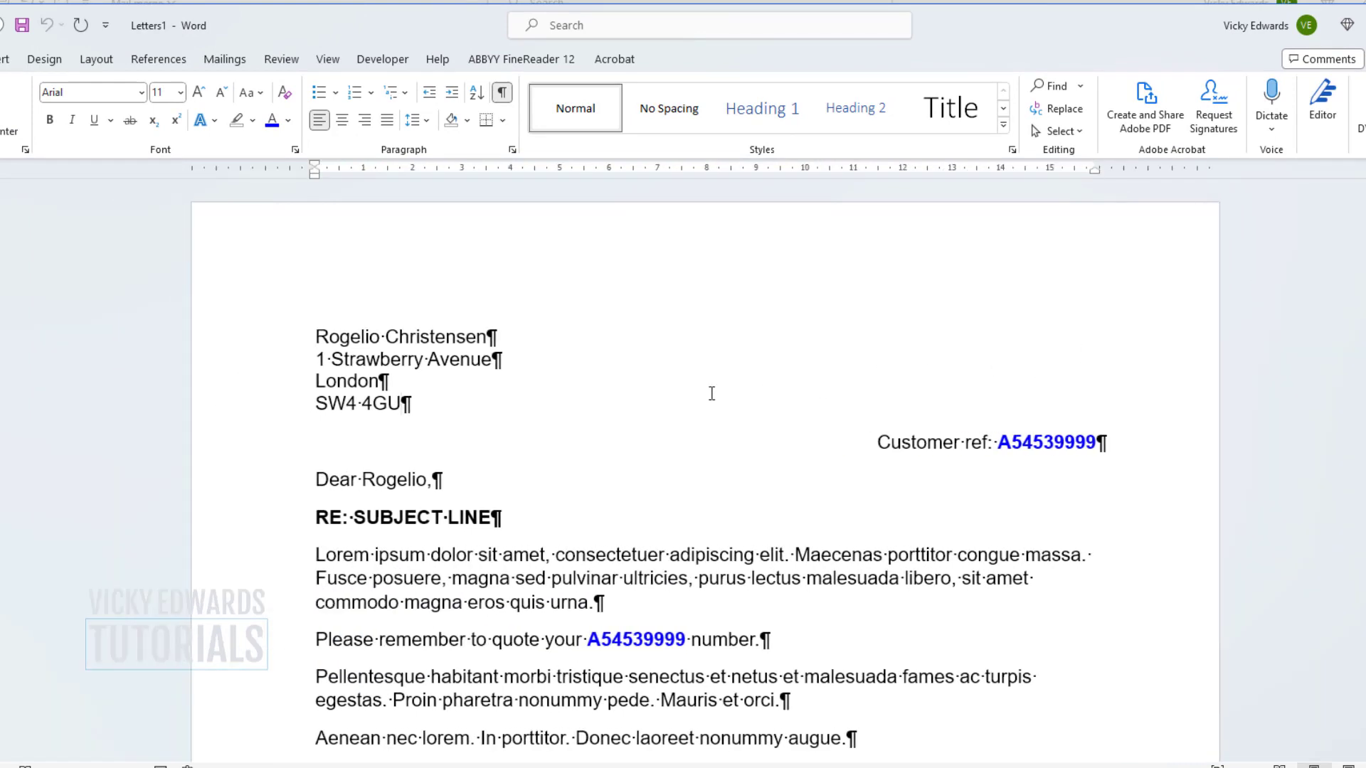
scroll(758, 421, "down", 5, "ctrl")
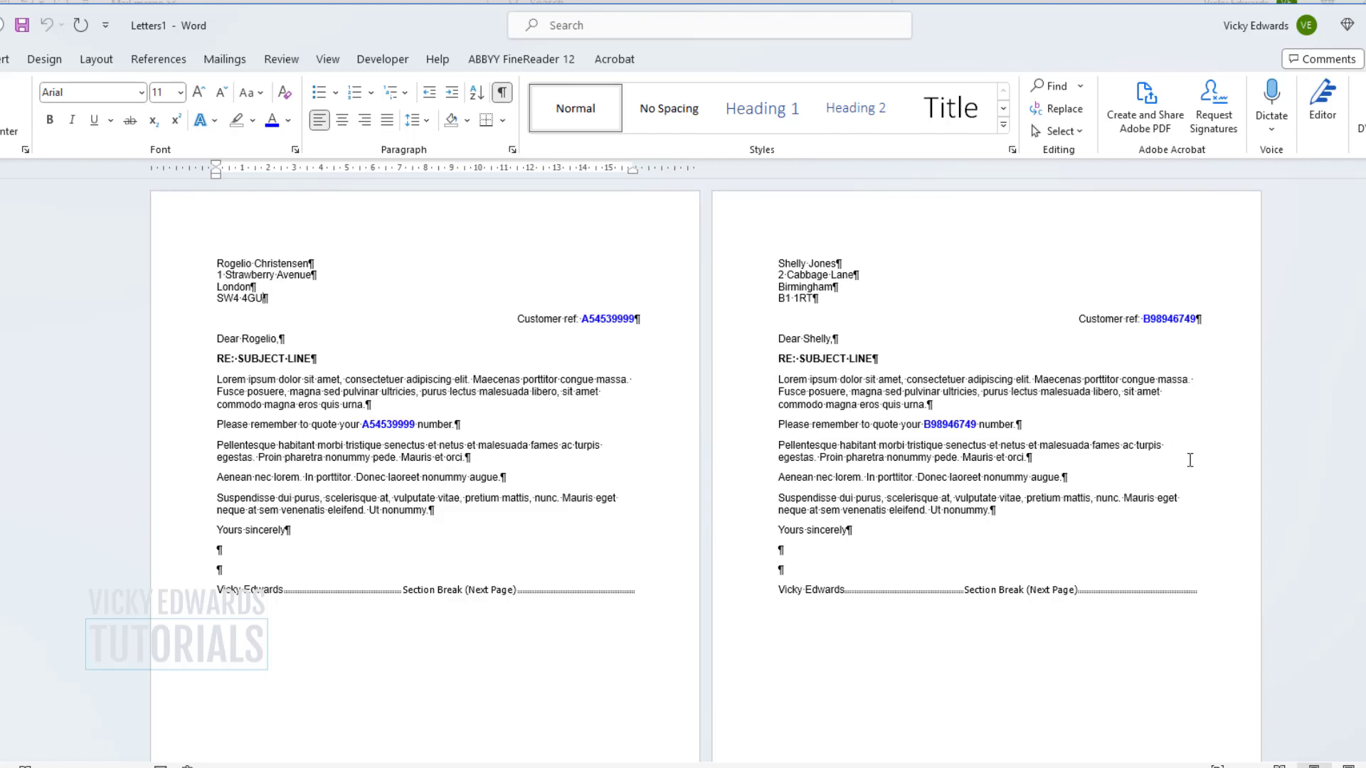
scroll(1189, 460, "down", 10)
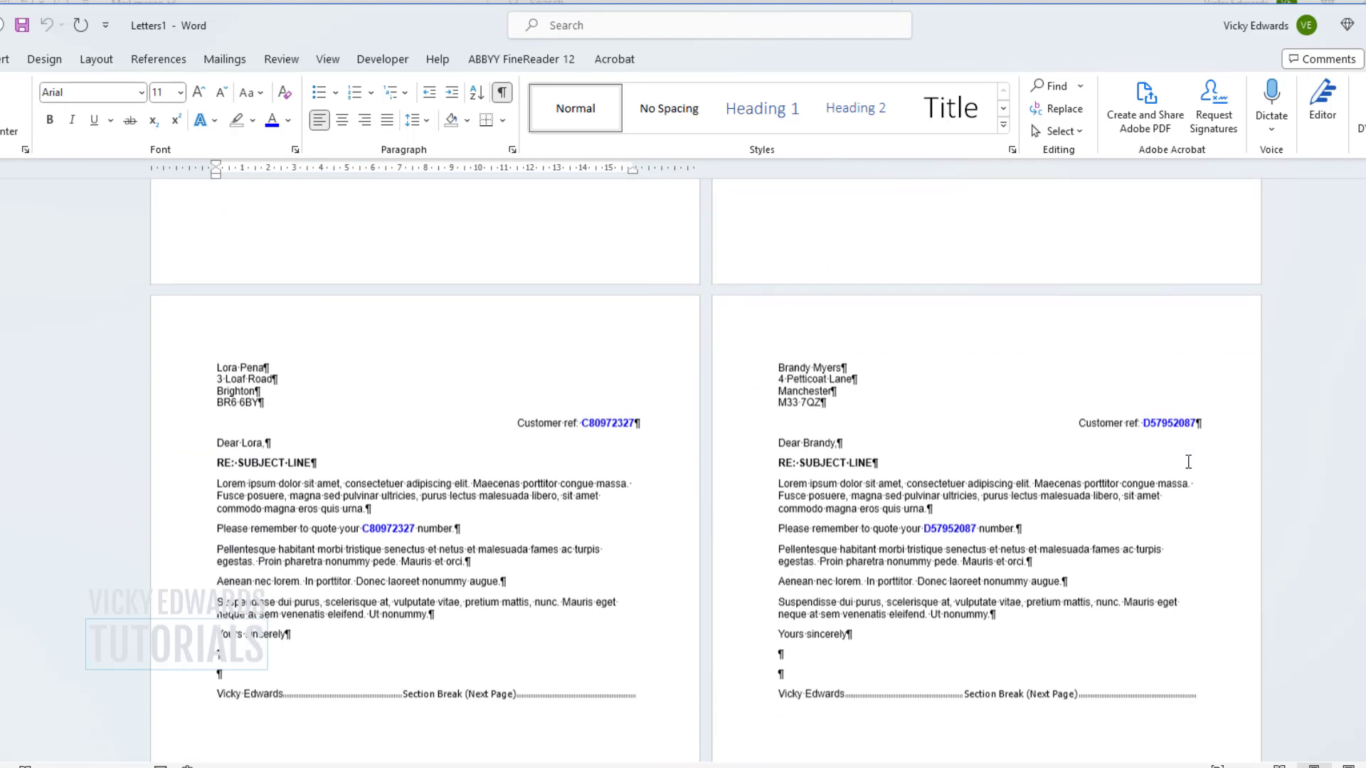
scroll(1188, 462, "down", 10)
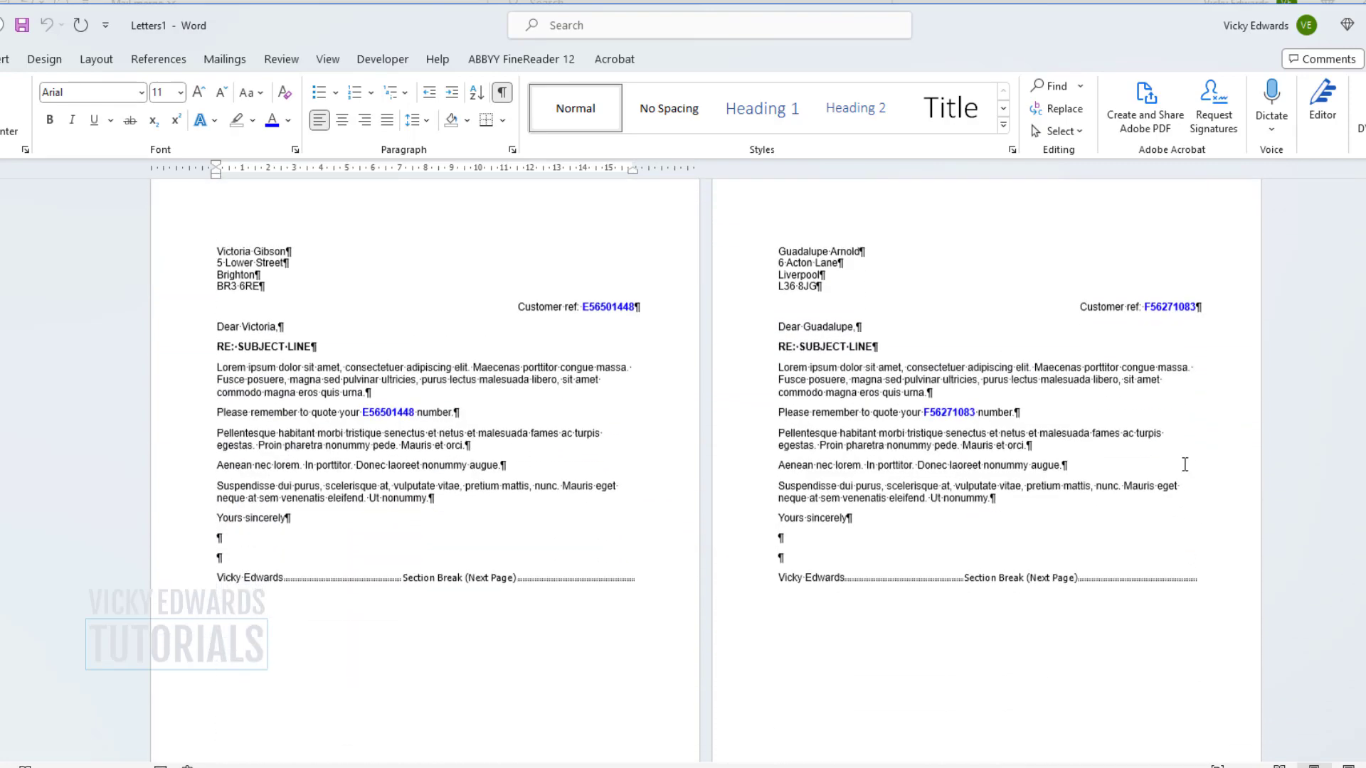
scroll(1185, 464, "down", 15)
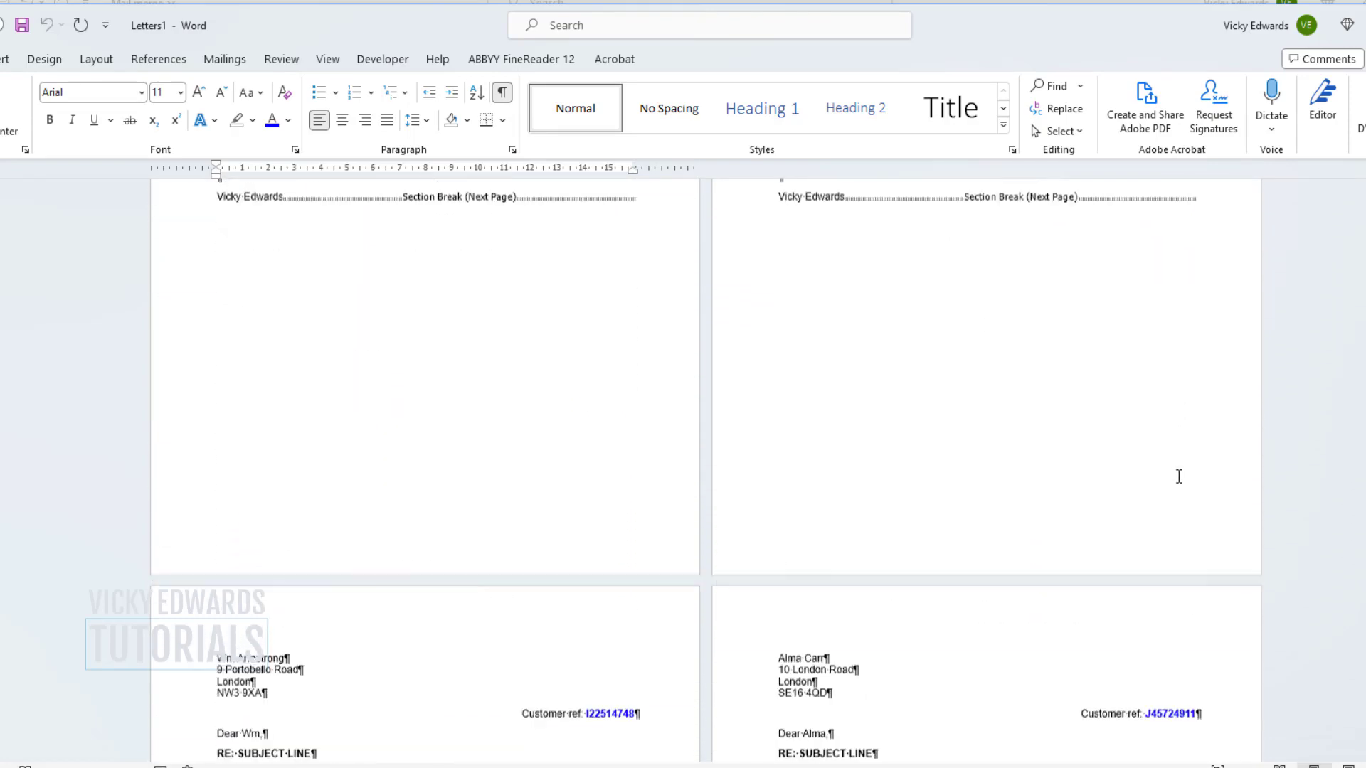
scroll(1178, 476, "down", 10)
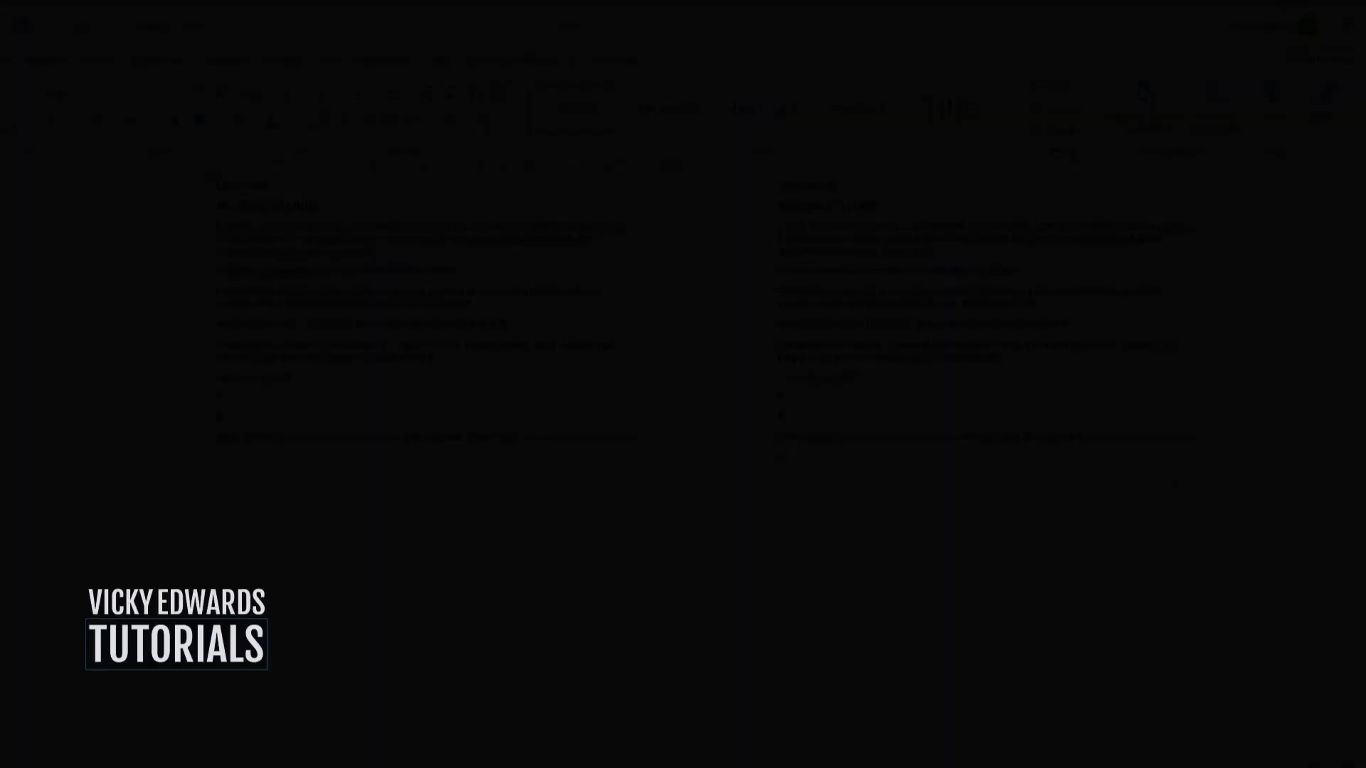